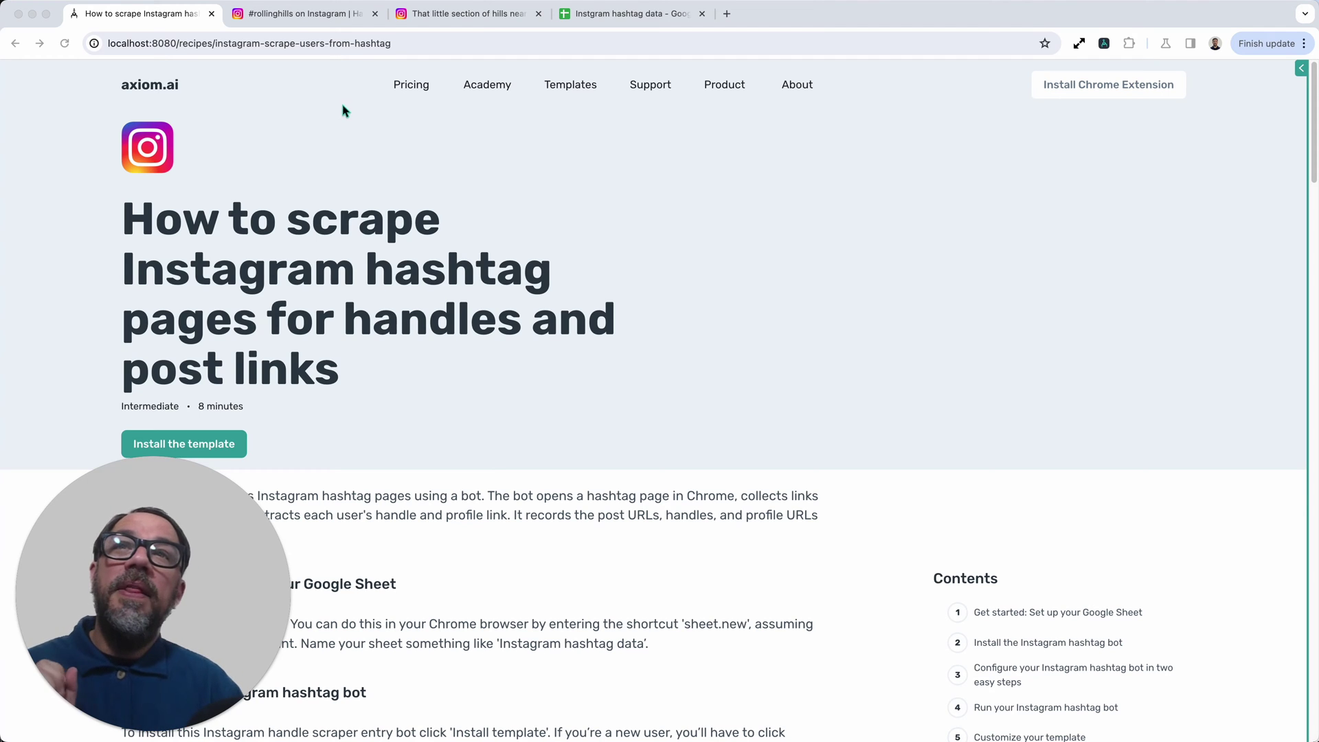
Scroll the #rollinghills Top posts grid, view one post, then bring up the 'Instgram hashtag data' sheet
click(291, 17)
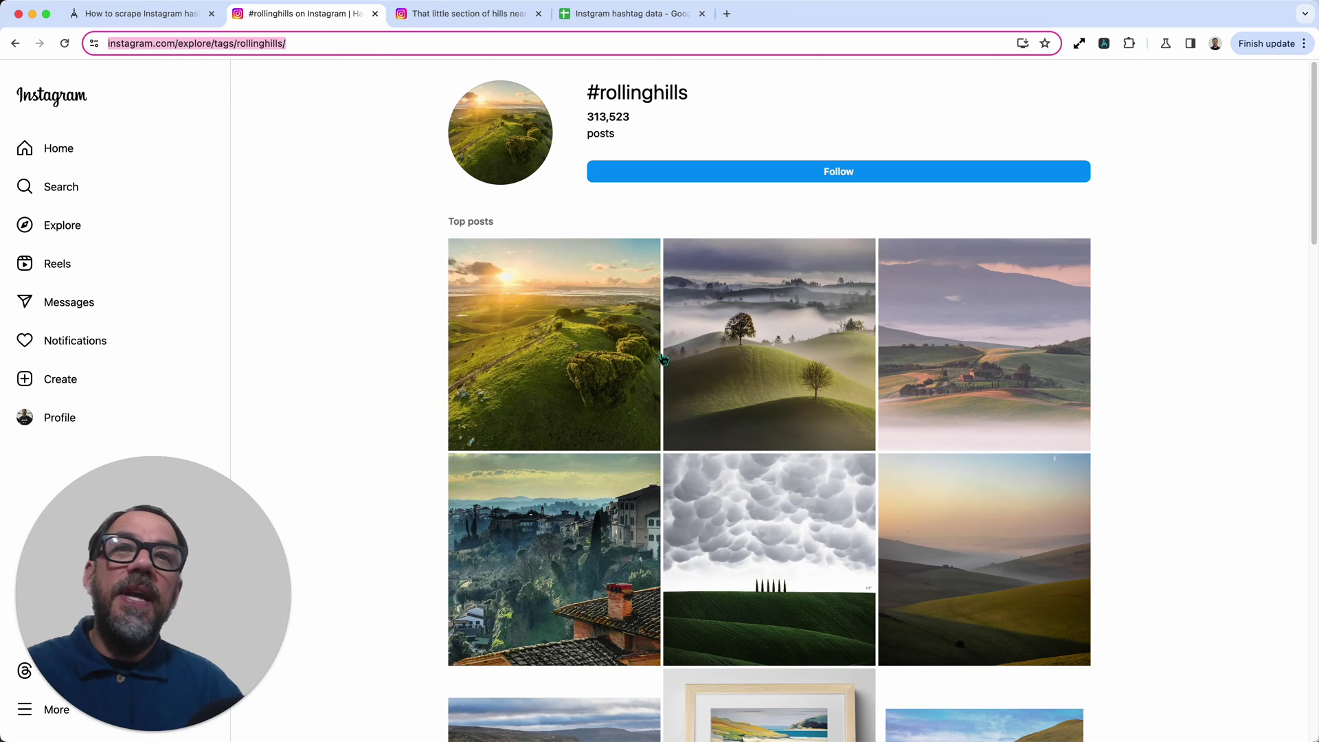
scroll(636, 366, down, 4)
scroll(633, 174, up, 2)
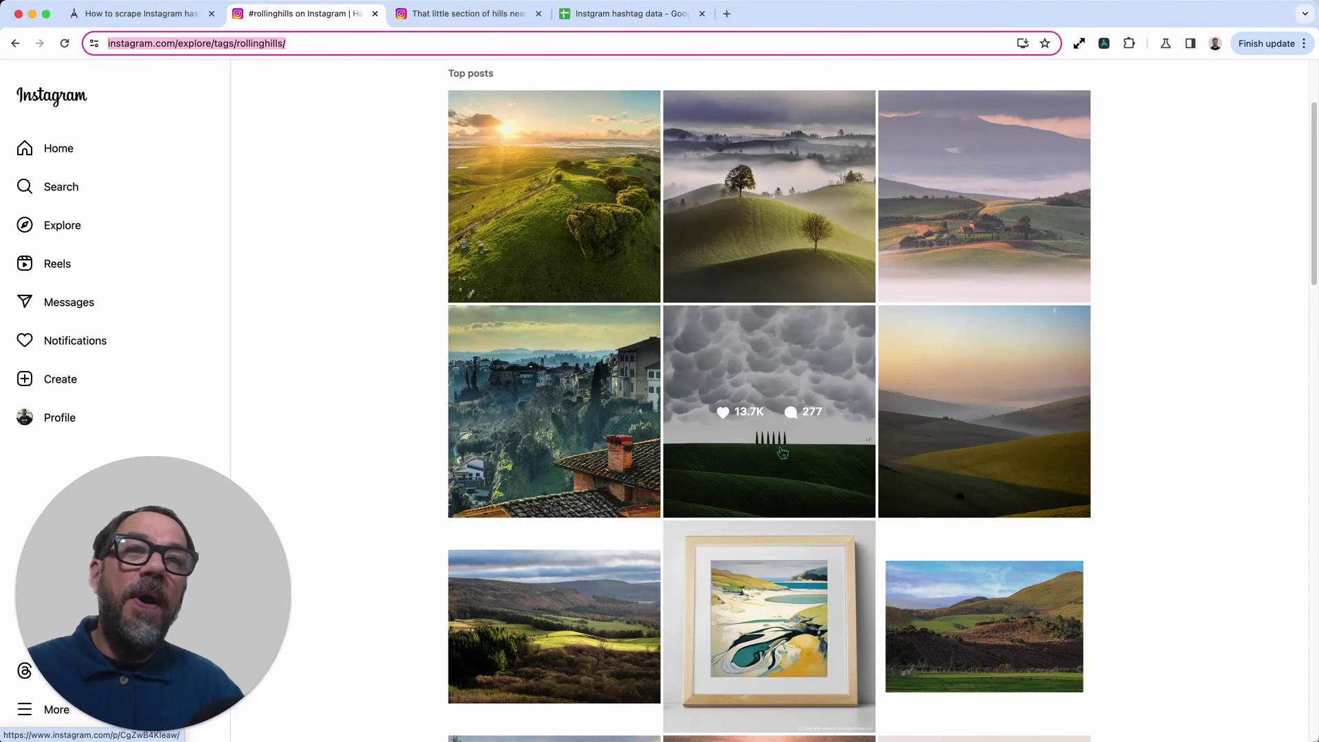
scroll(769, 412, down, 2)
click(415, 14)
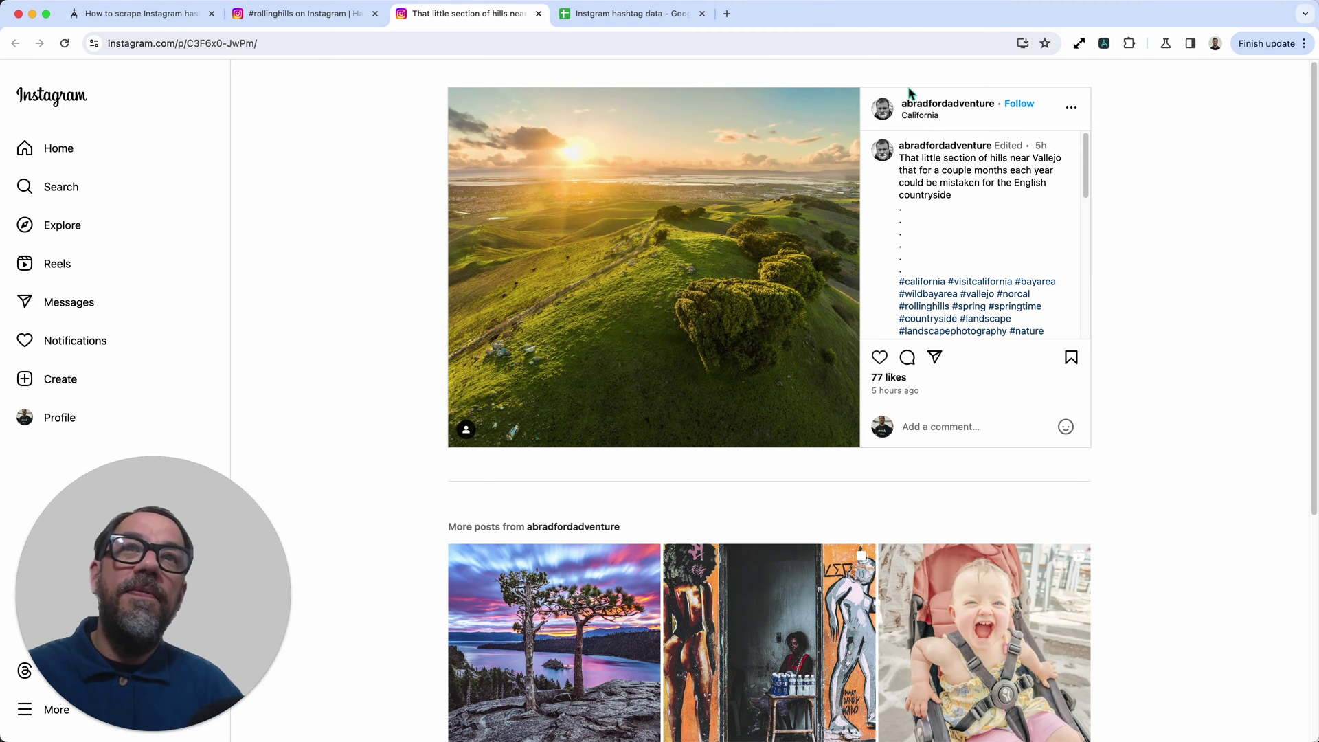
click(656, 16)
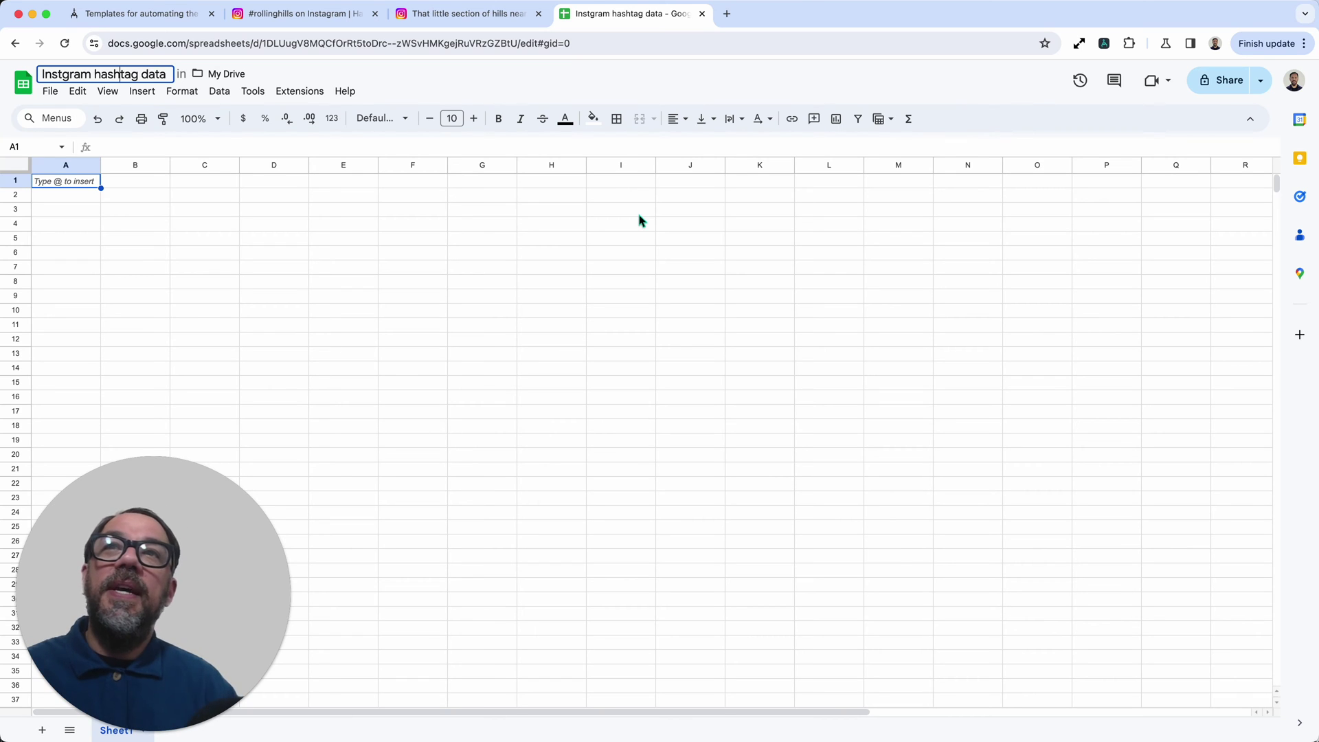
Leave the empty 'Instgram hashtag data' sheet and go back to the axiom.ai automation templates page
click(531, 76)
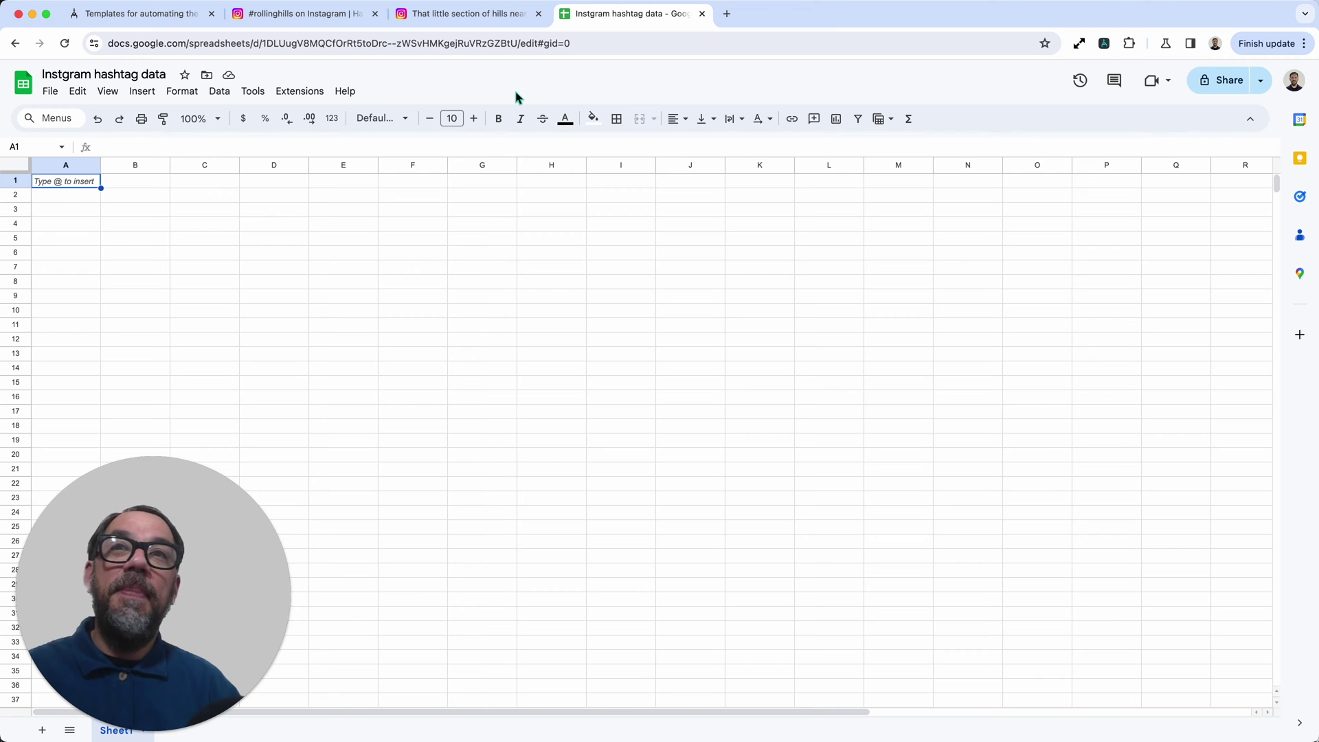
click(148, 14)
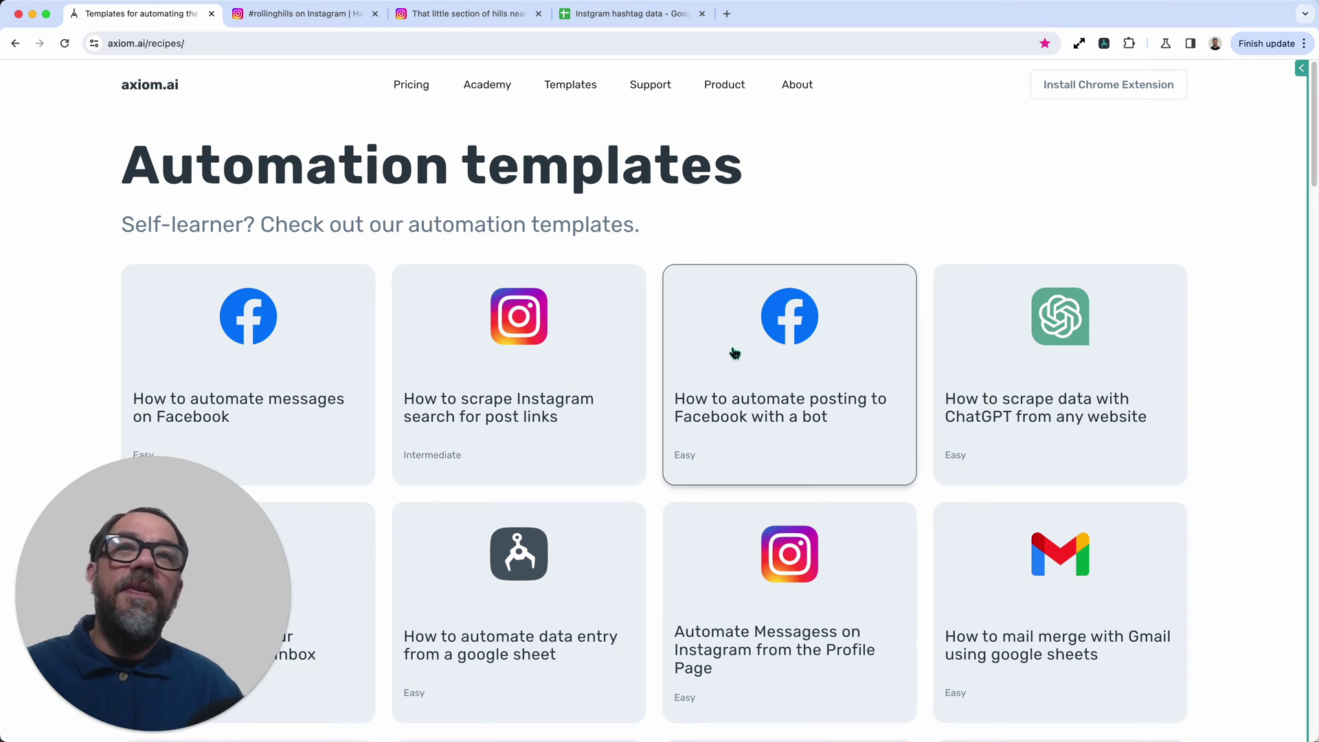
Open the axiom.ai builder and choose to start from a ready-made template
scroll(729, 364, down, 2)
scroll(721, 368, down, 3)
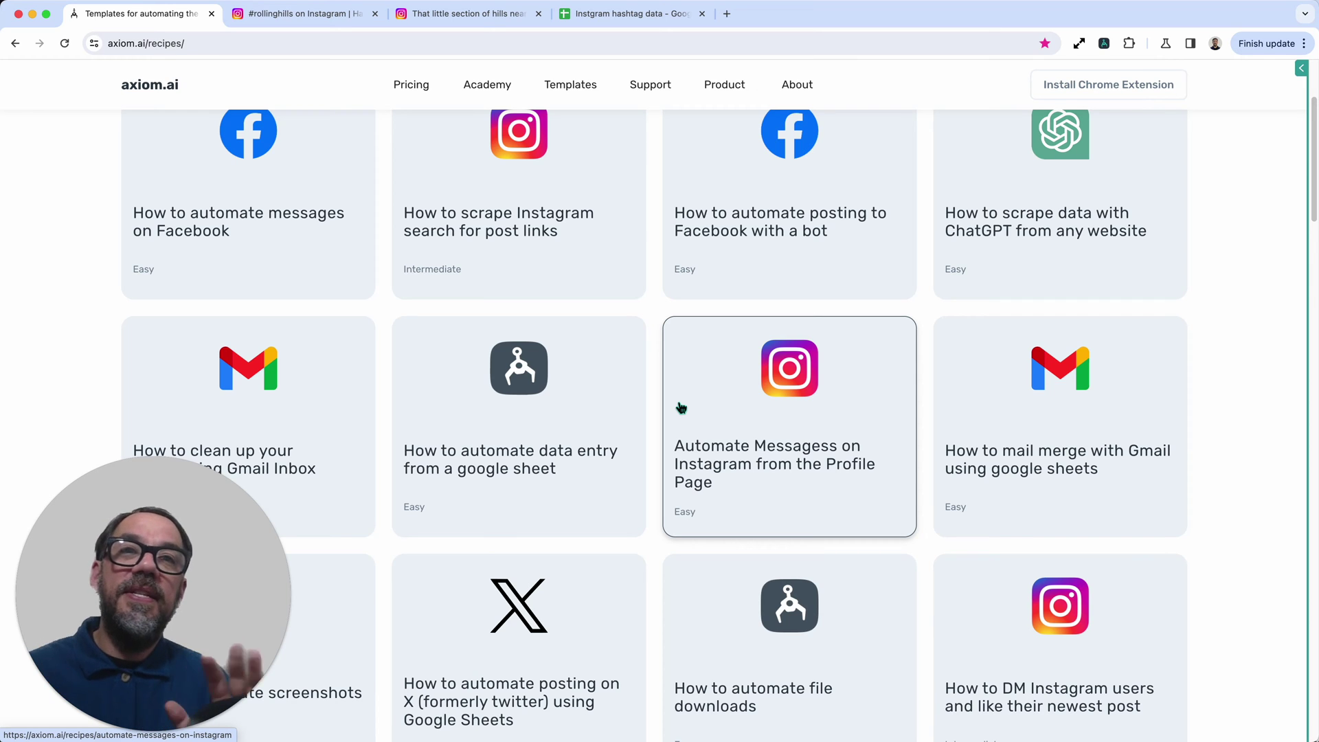
click(1278, 68)
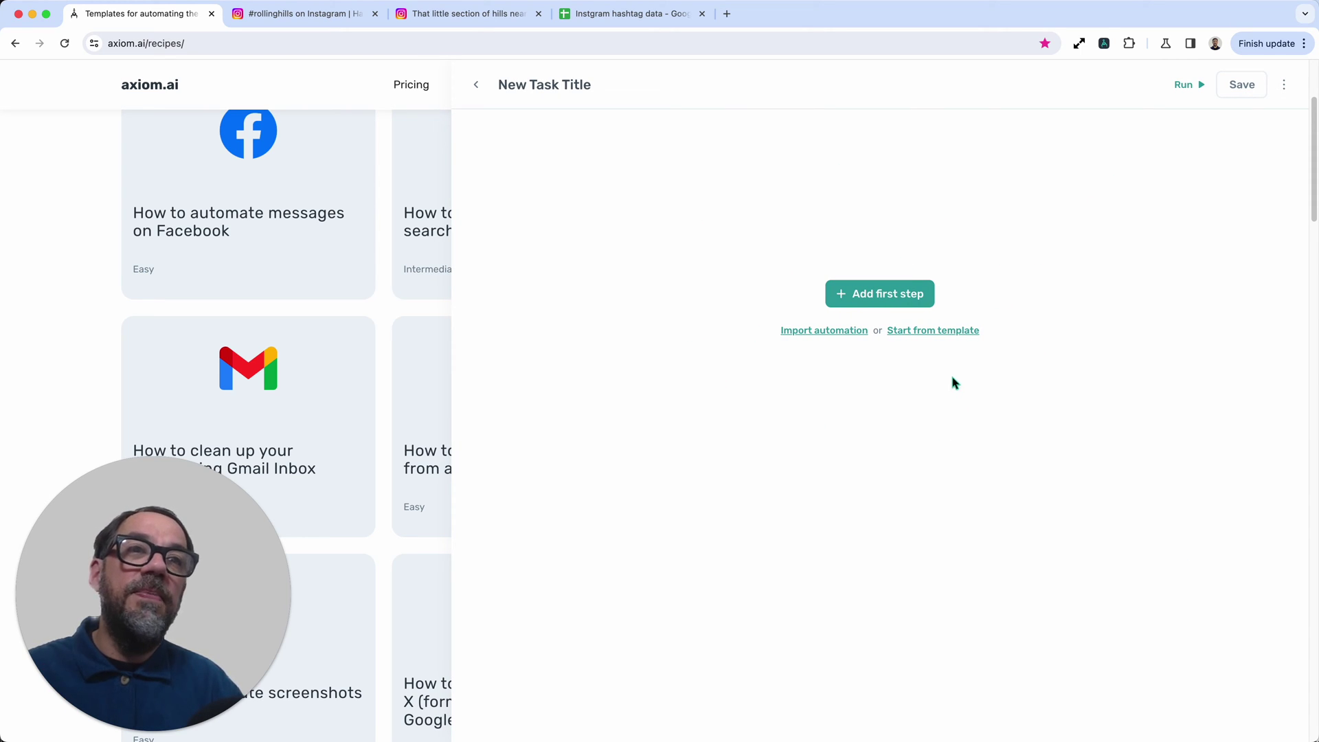
click(928, 334)
Browse the Web Scraping, Data entry, Clicks, File upload/downloads and Social Media template categories
click(589, 207)
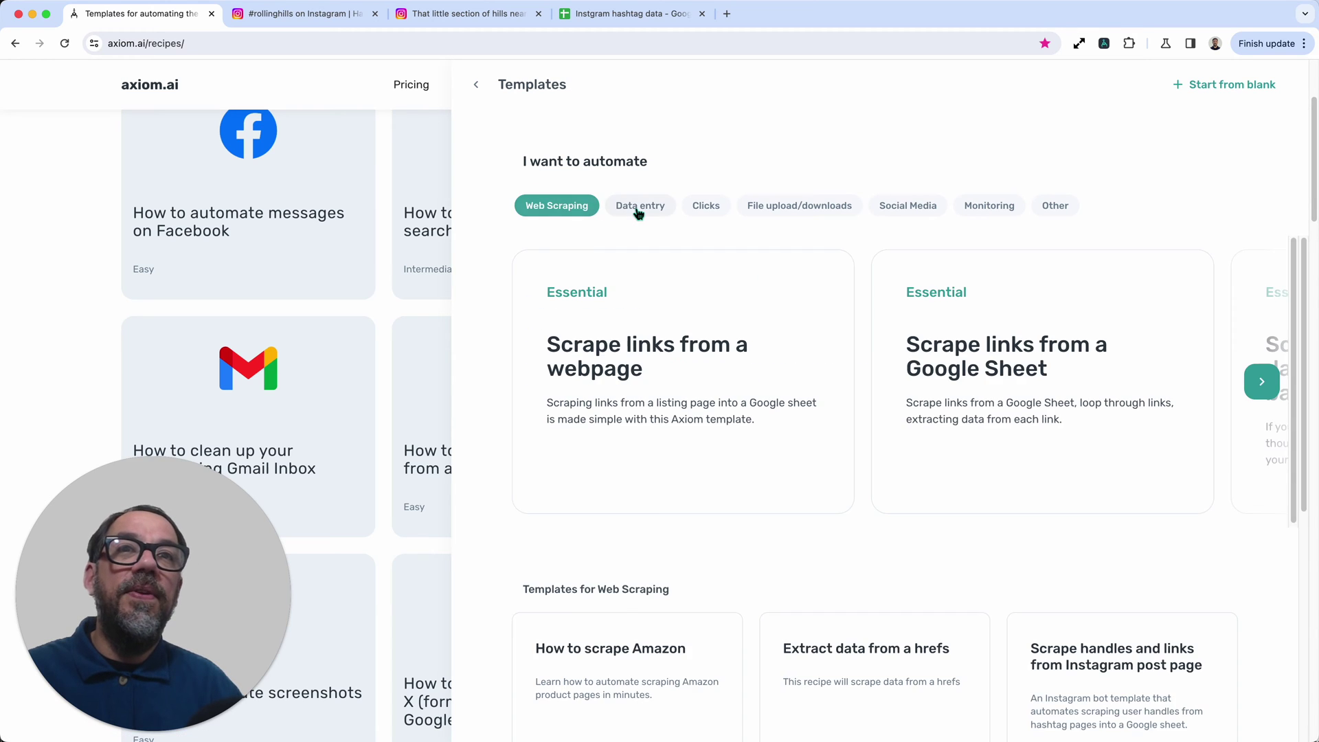
click(638, 209)
click(712, 208)
click(794, 208)
click(928, 211)
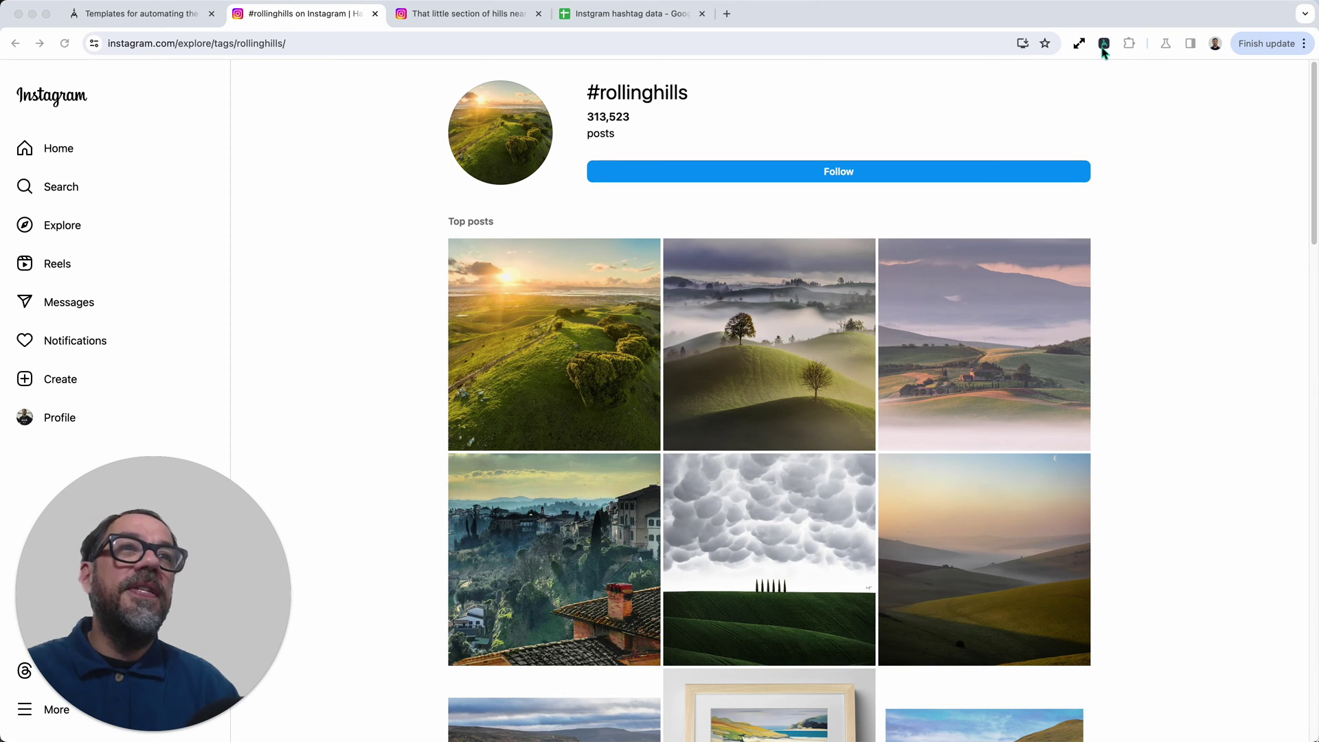
Reload the #rollinghills page and fill step 1's URL with it using 'Get current URL'
key(super+l)
key(Return)
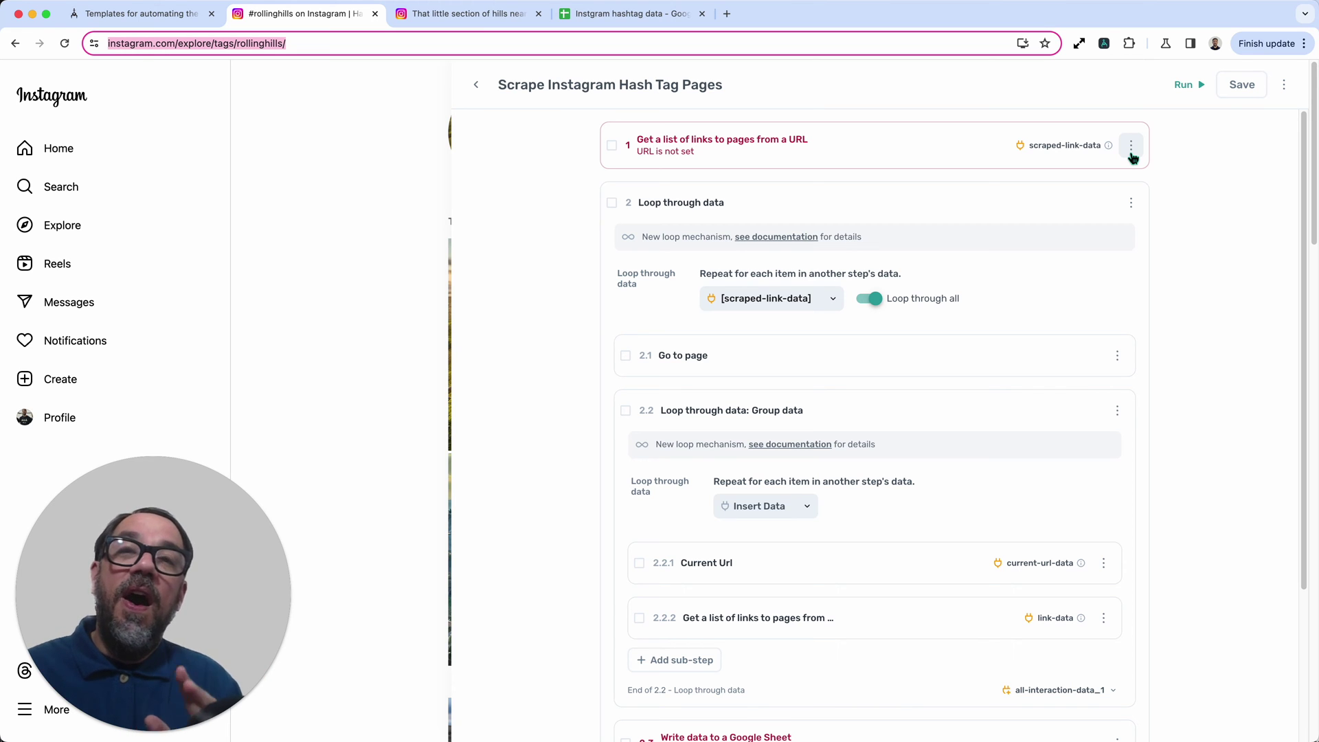
click(927, 156)
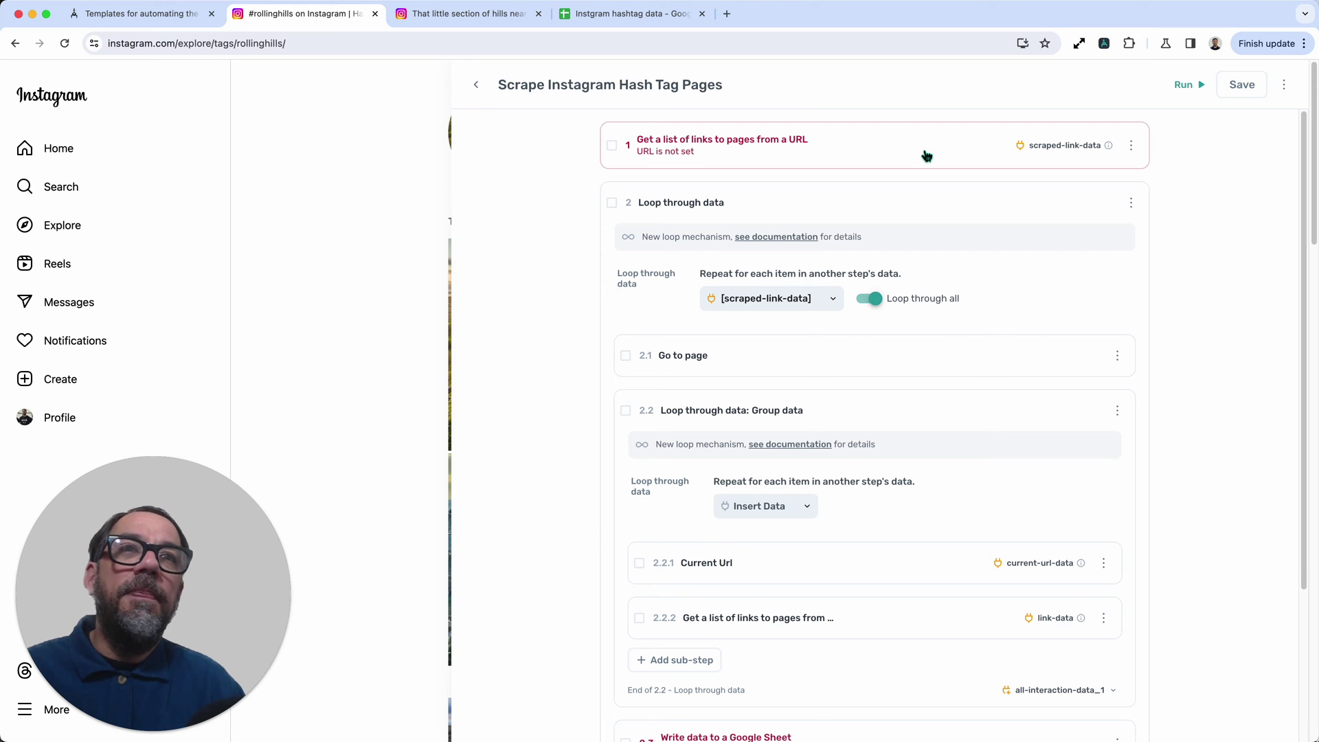
click(927, 156)
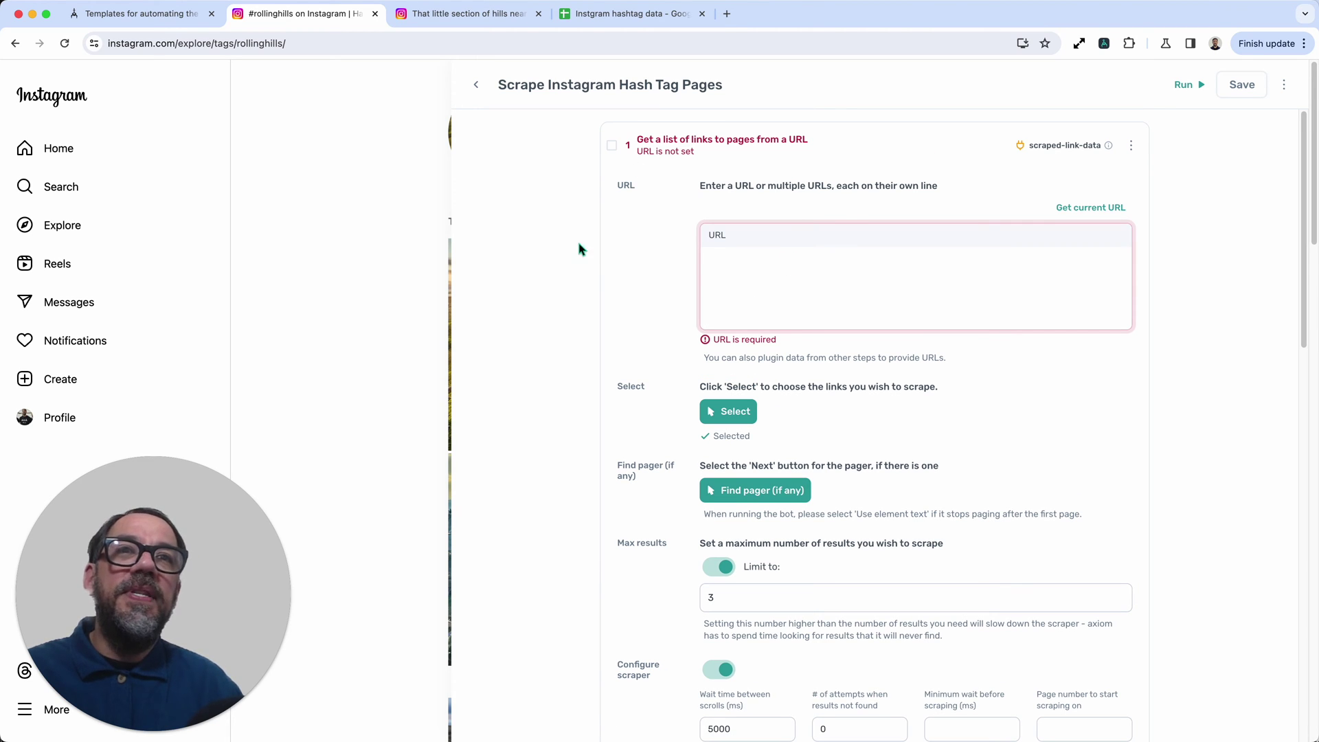
click(803, 297)
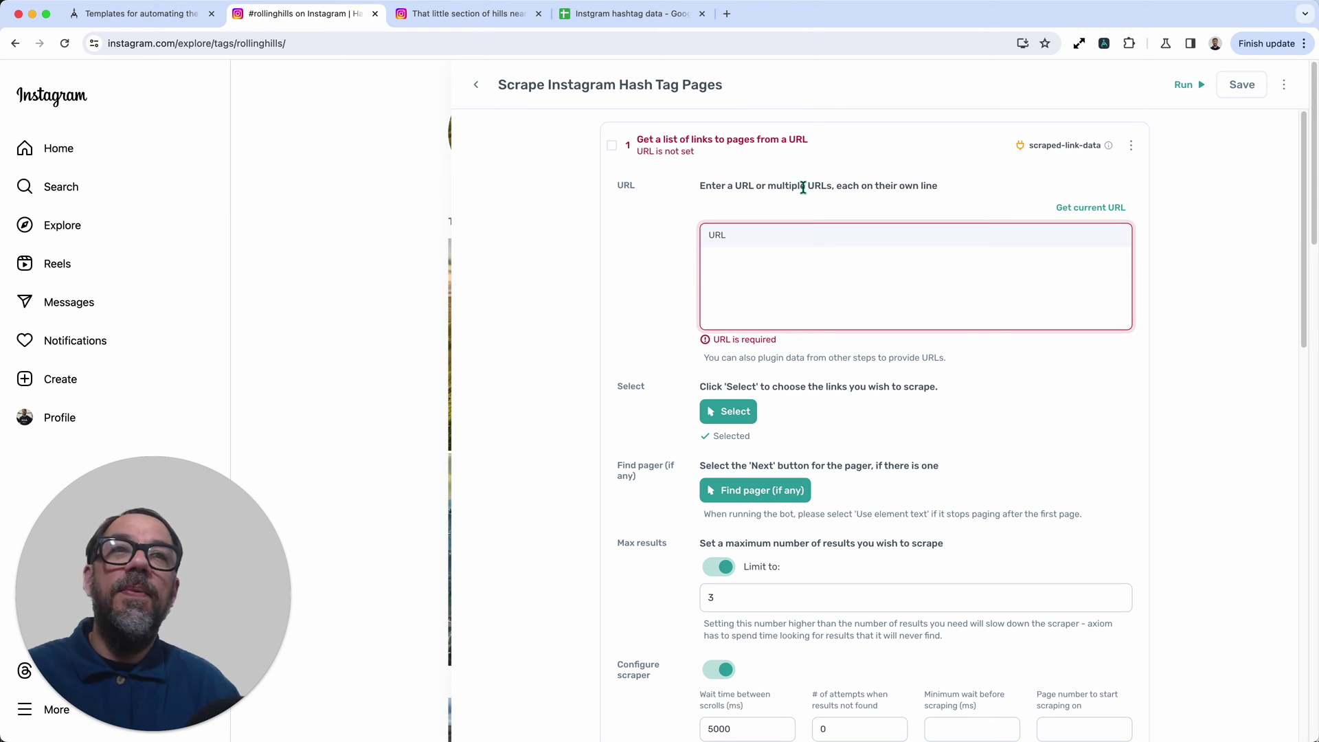
click(1073, 205)
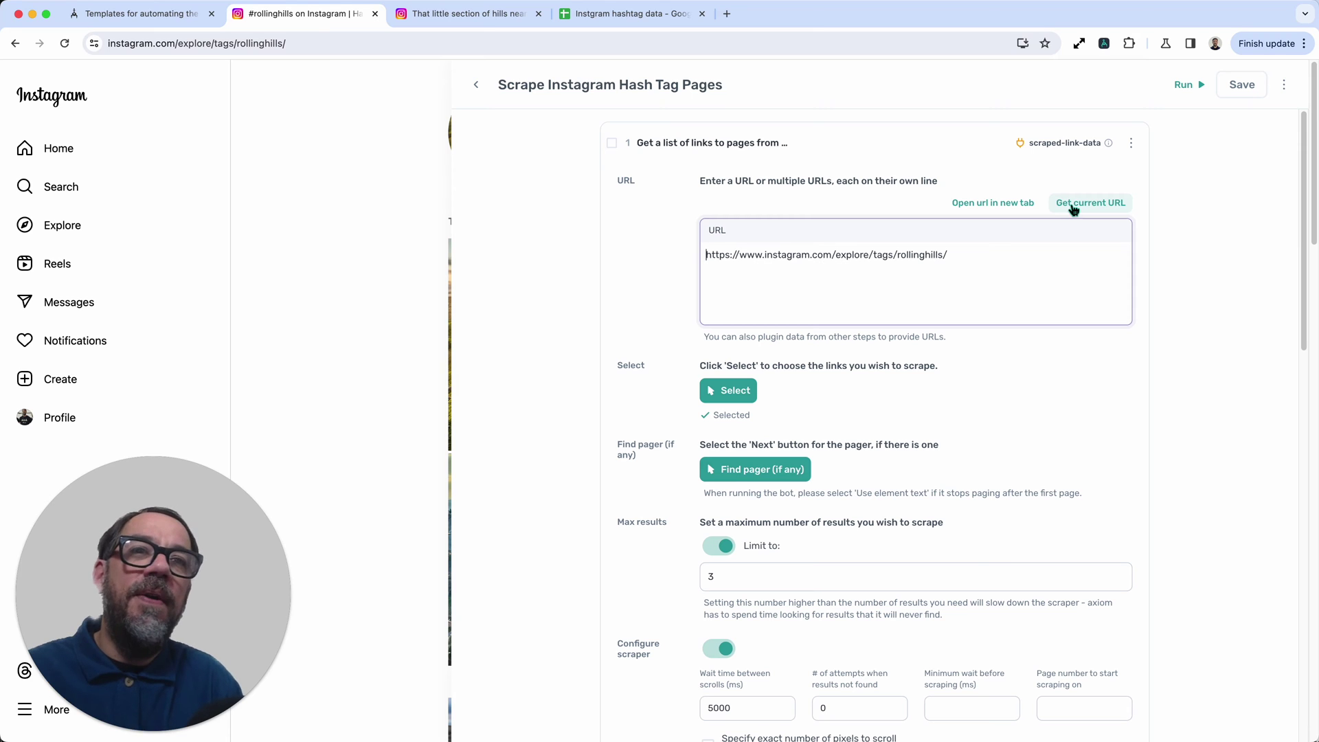
click(881, 139)
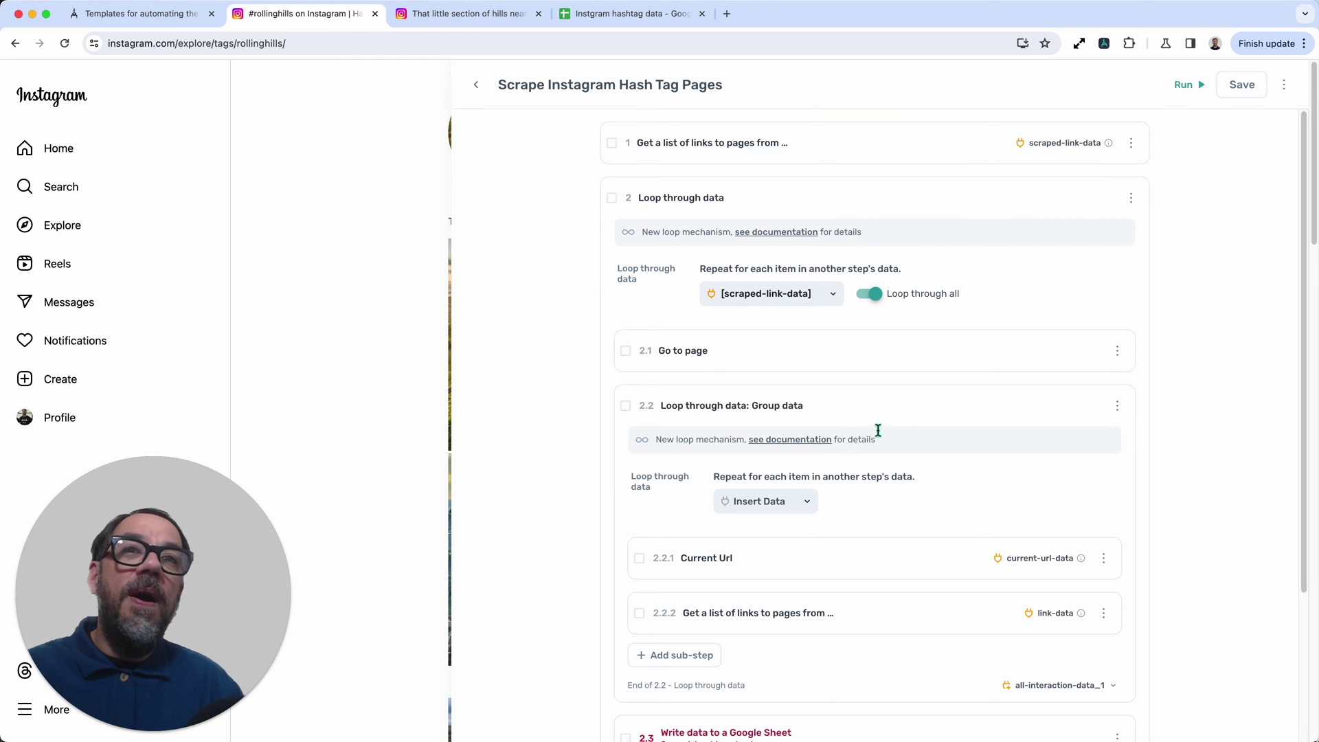
scroll(756, 398, down, 1)
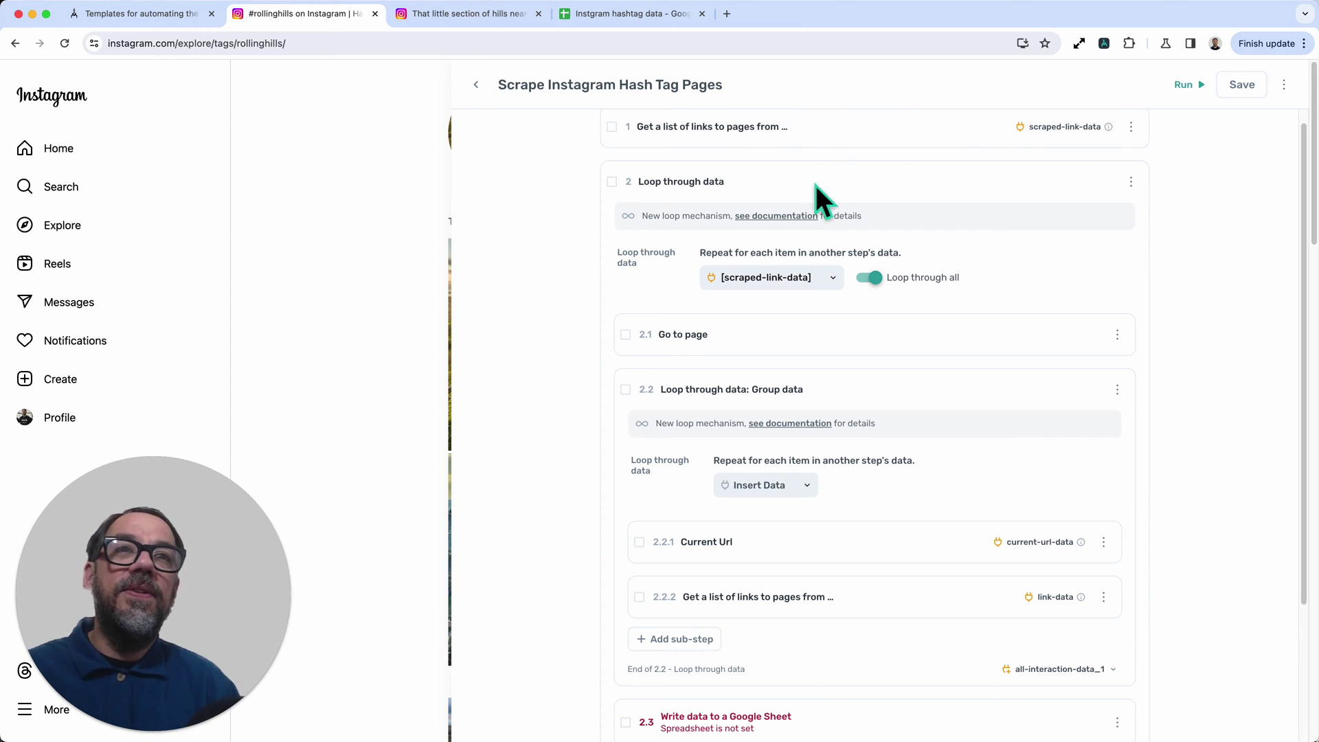
click(833, 336)
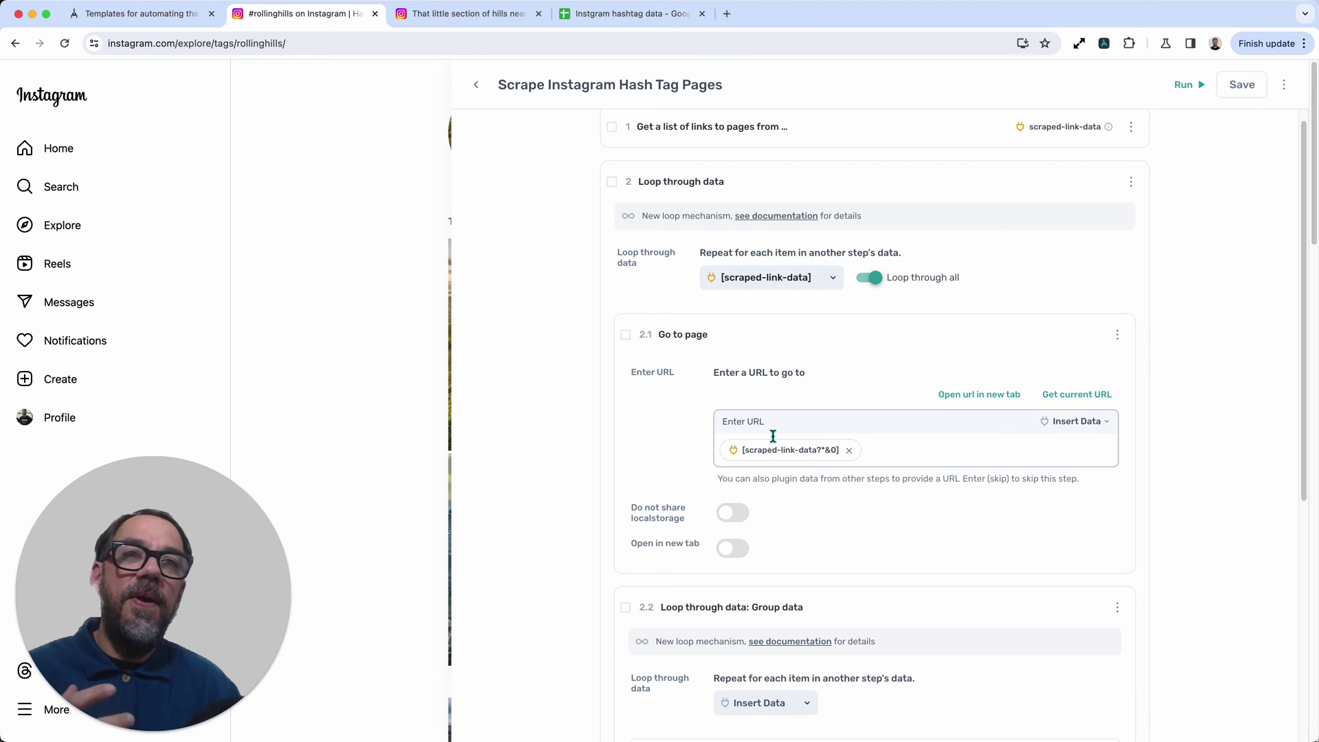
click(796, 358)
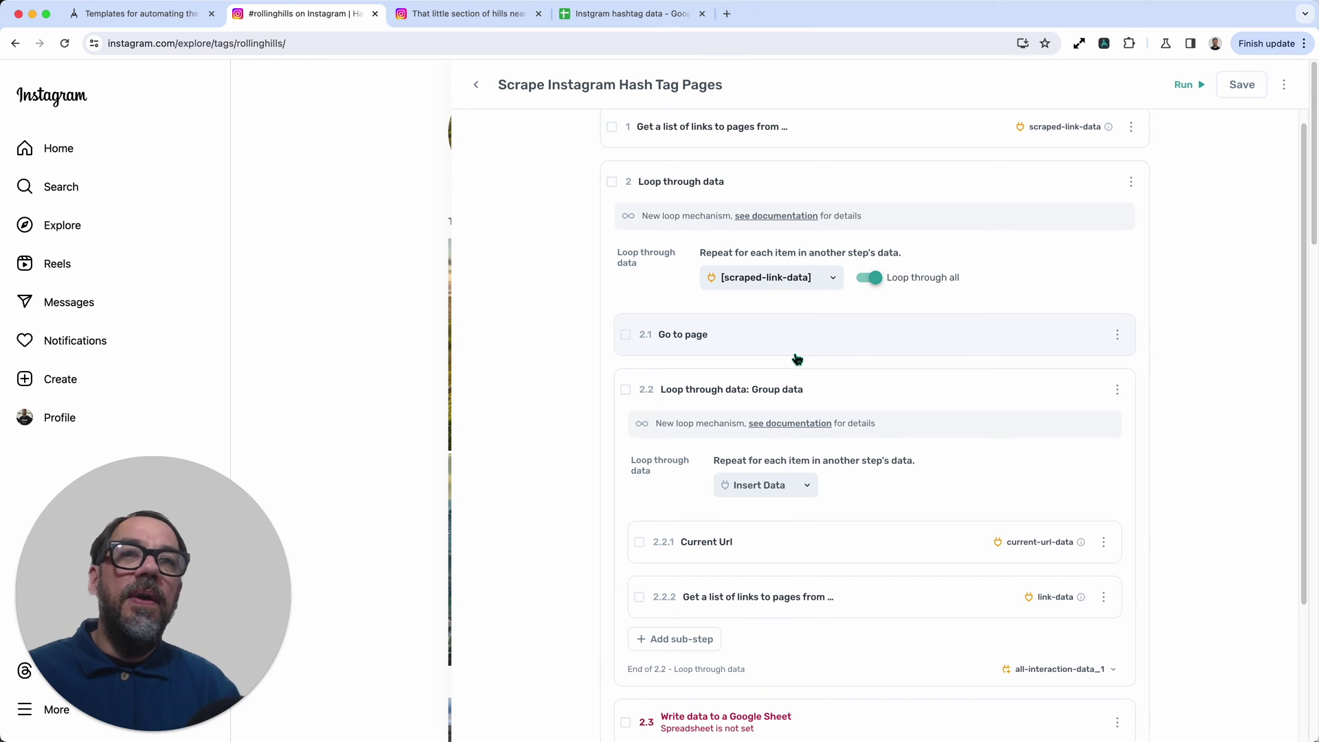
scroll(845, 474, down, 1)
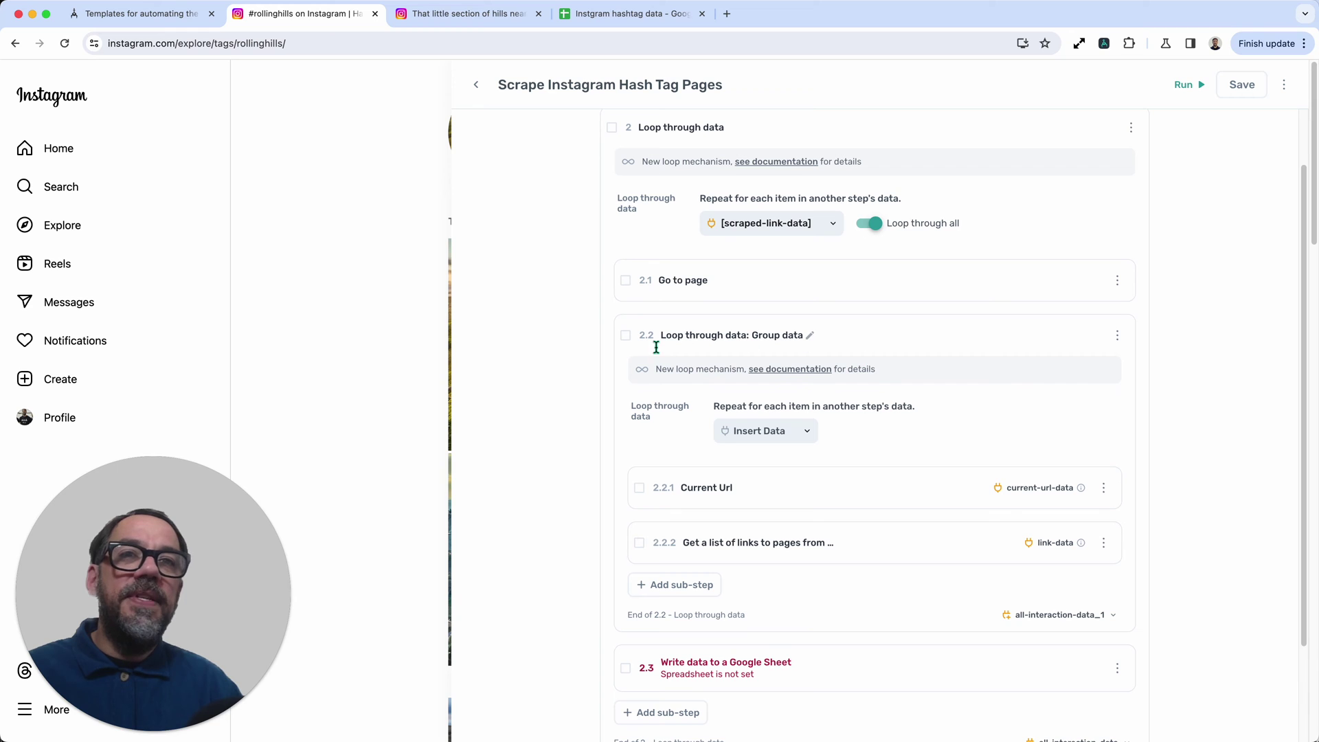
scroll(817, 612, down, 2)
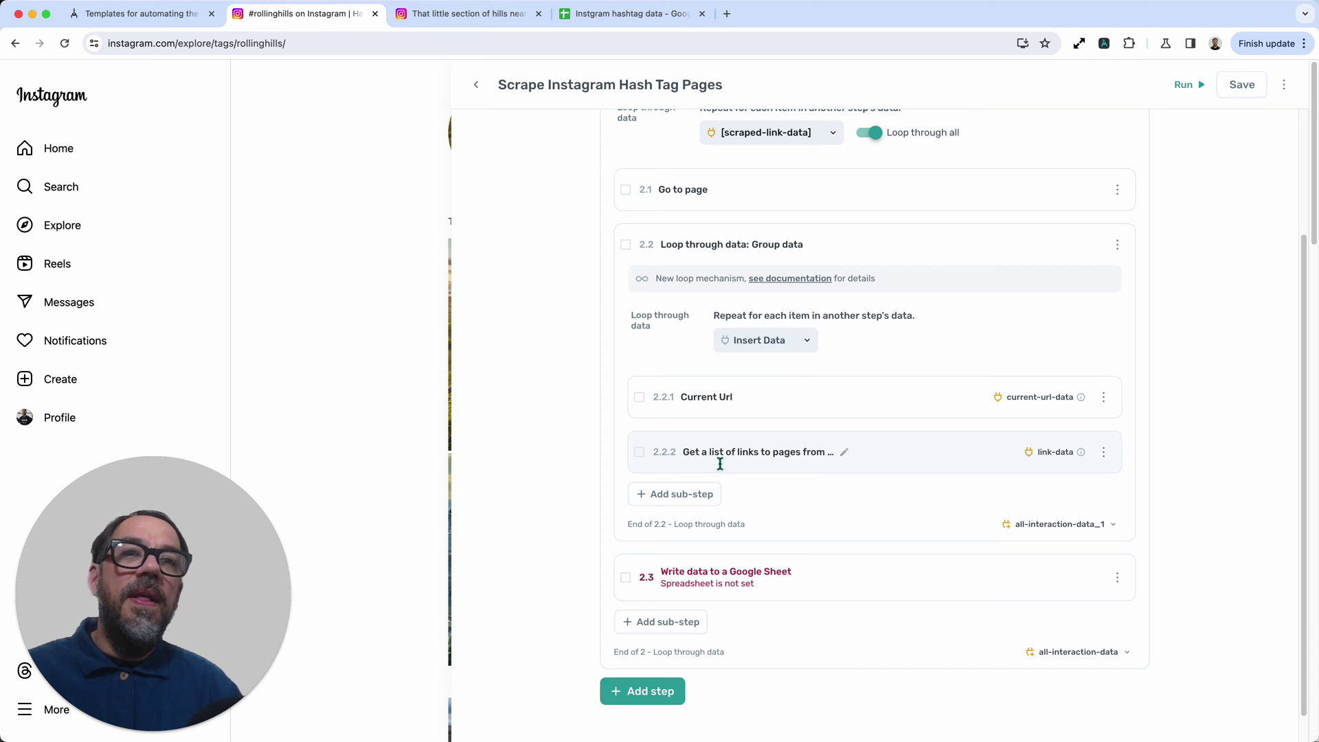
click(893, 468)
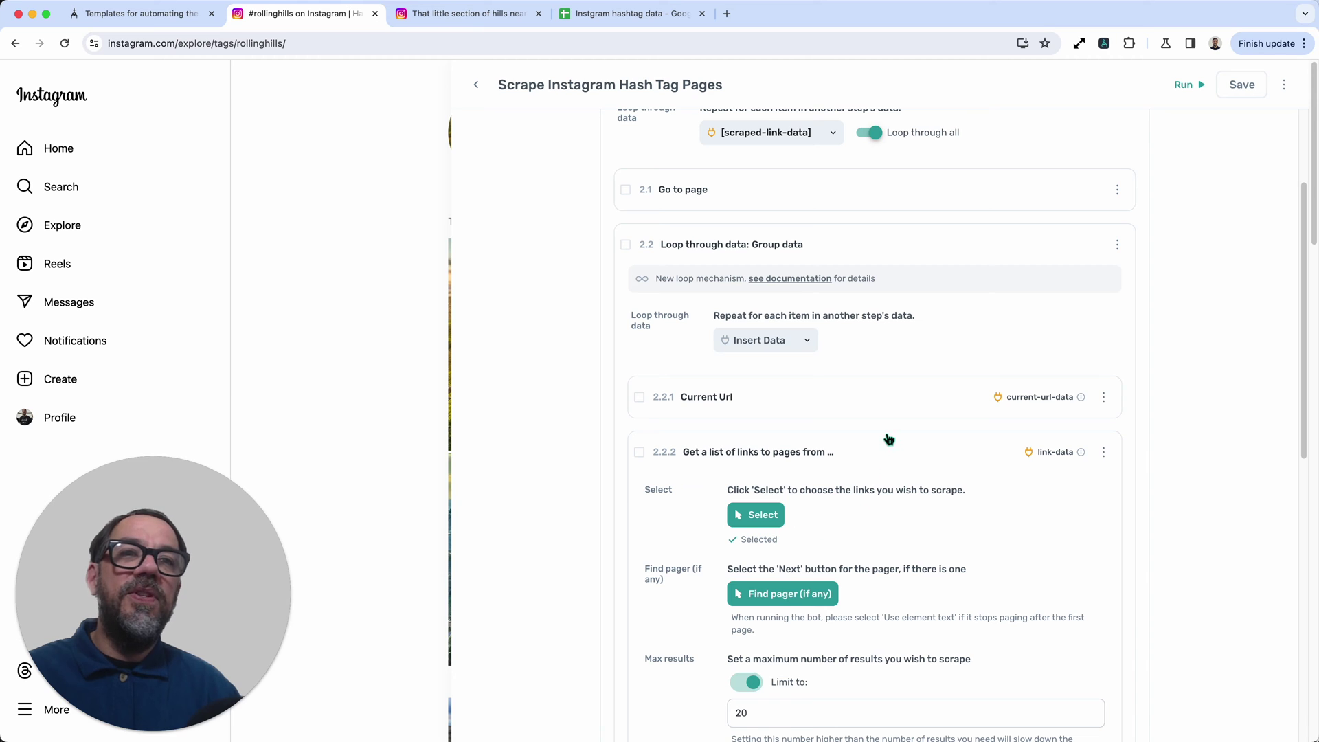
click(889, 443)
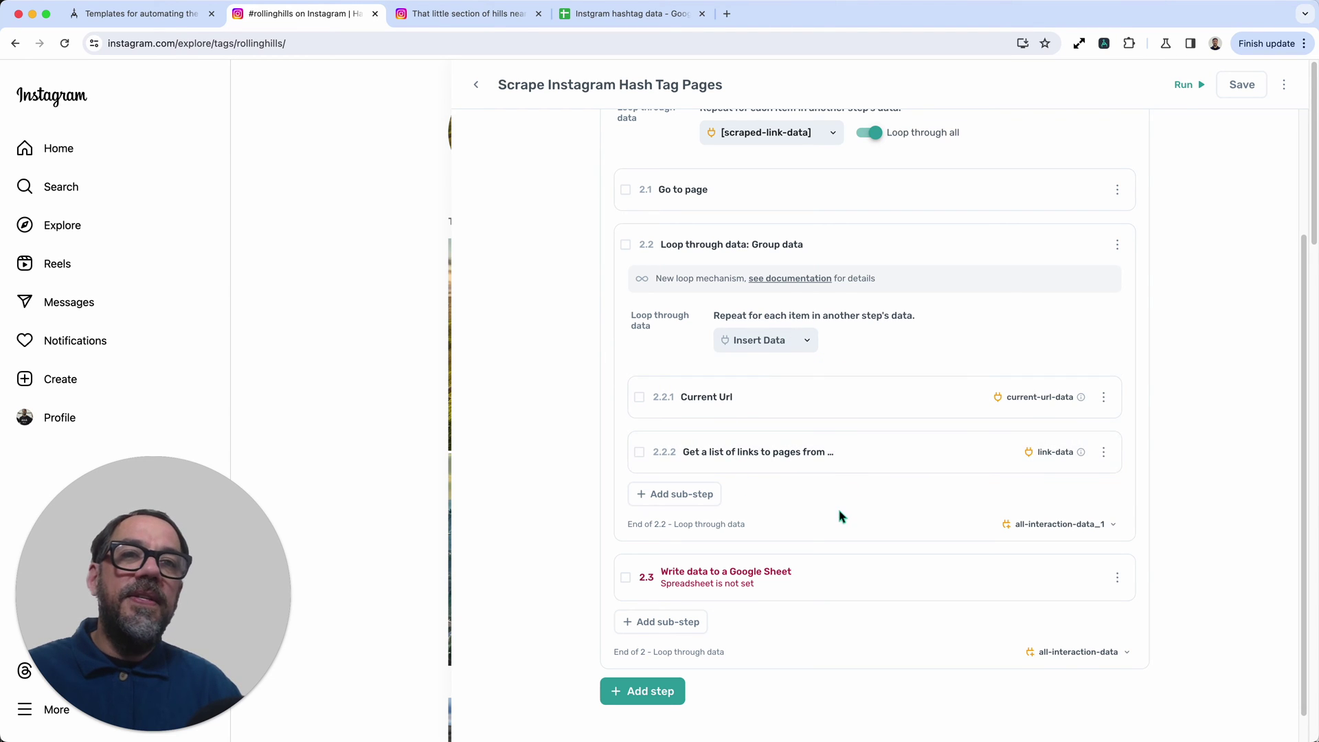
scroll(841, 517, down, 1)
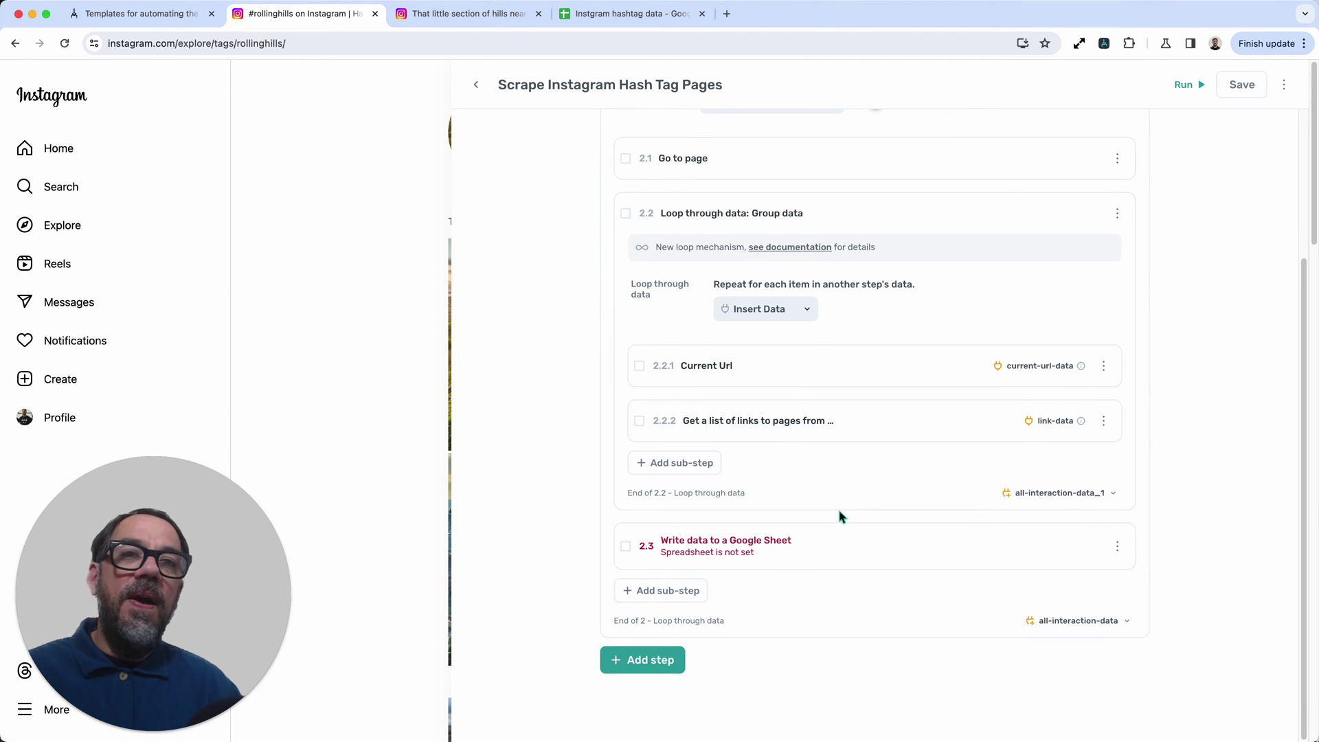
Set the Google Sheet write step's spreadsheet to 'Instgram hashtag data', Sheet1
click(864, 550)
scroll(872, 548, down, 3)
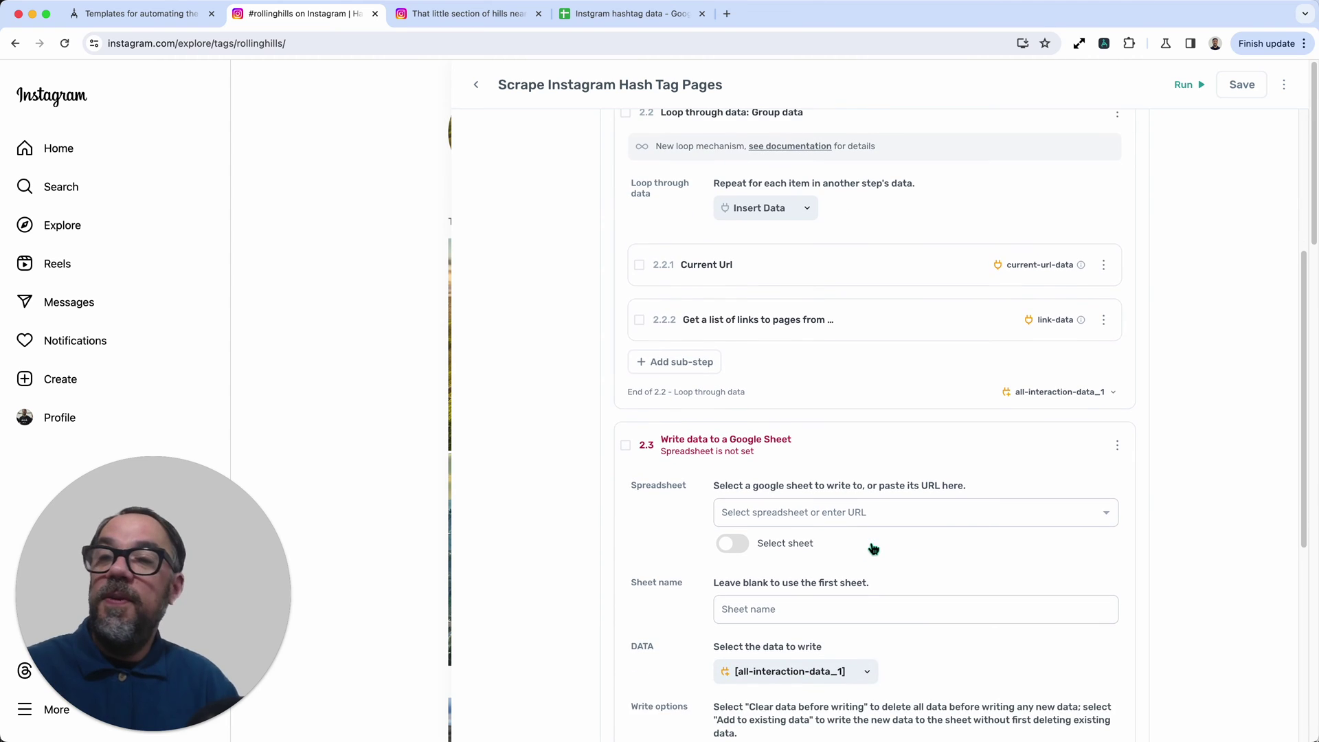
scroll(865, 571, down, 5)
click(869, 339)
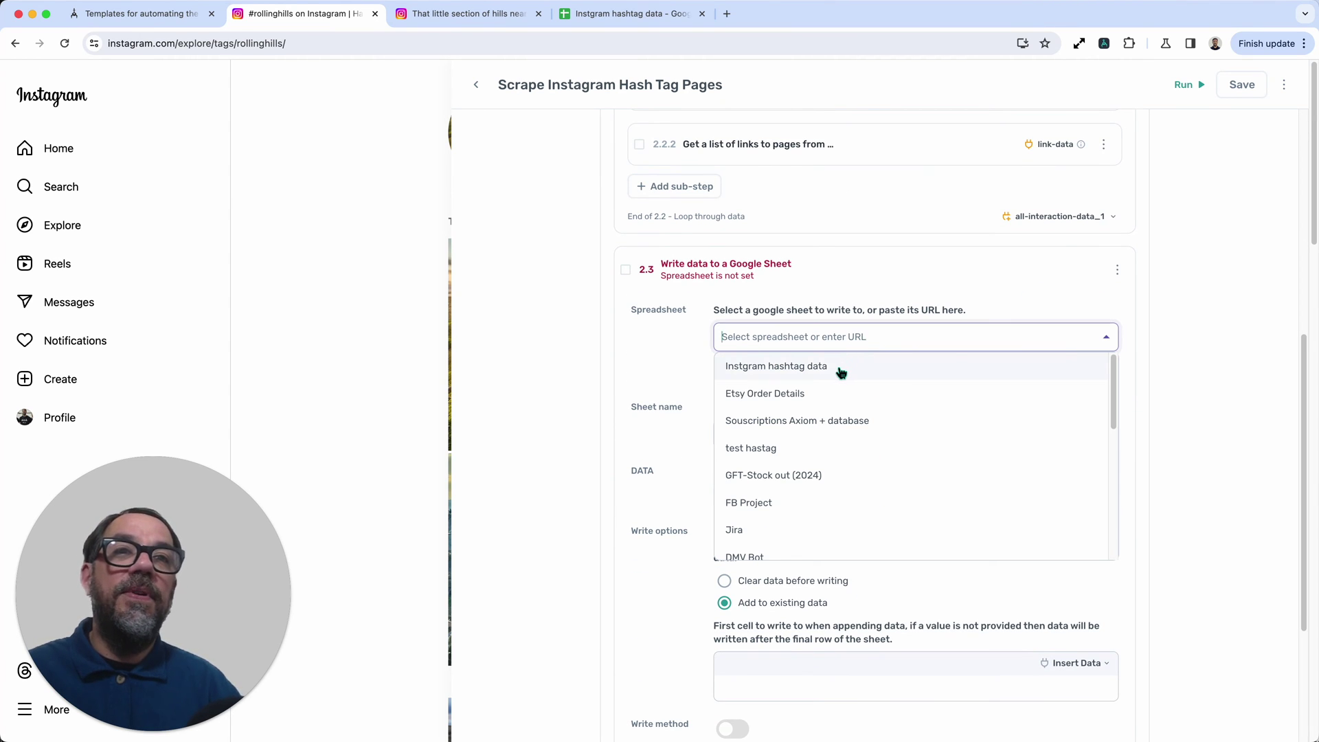
click(838, 369)
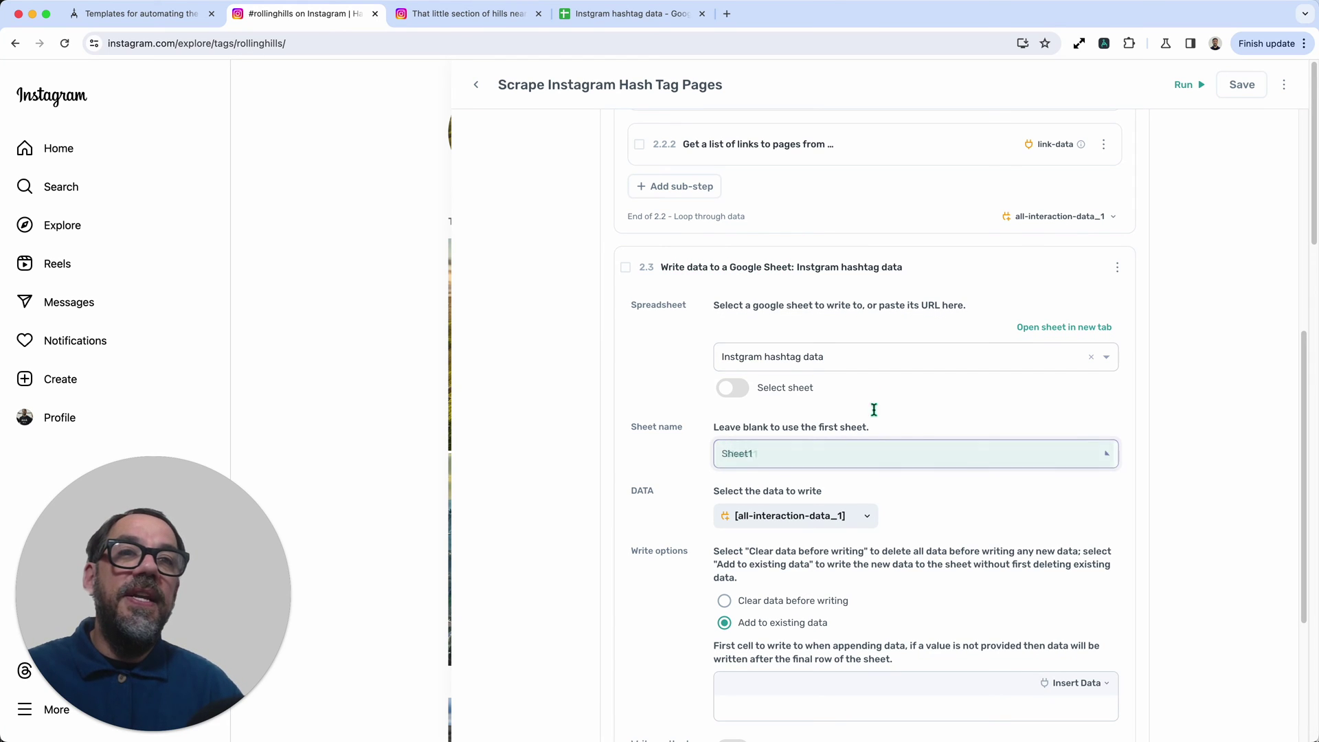
scroll(888, 614, down, 4)
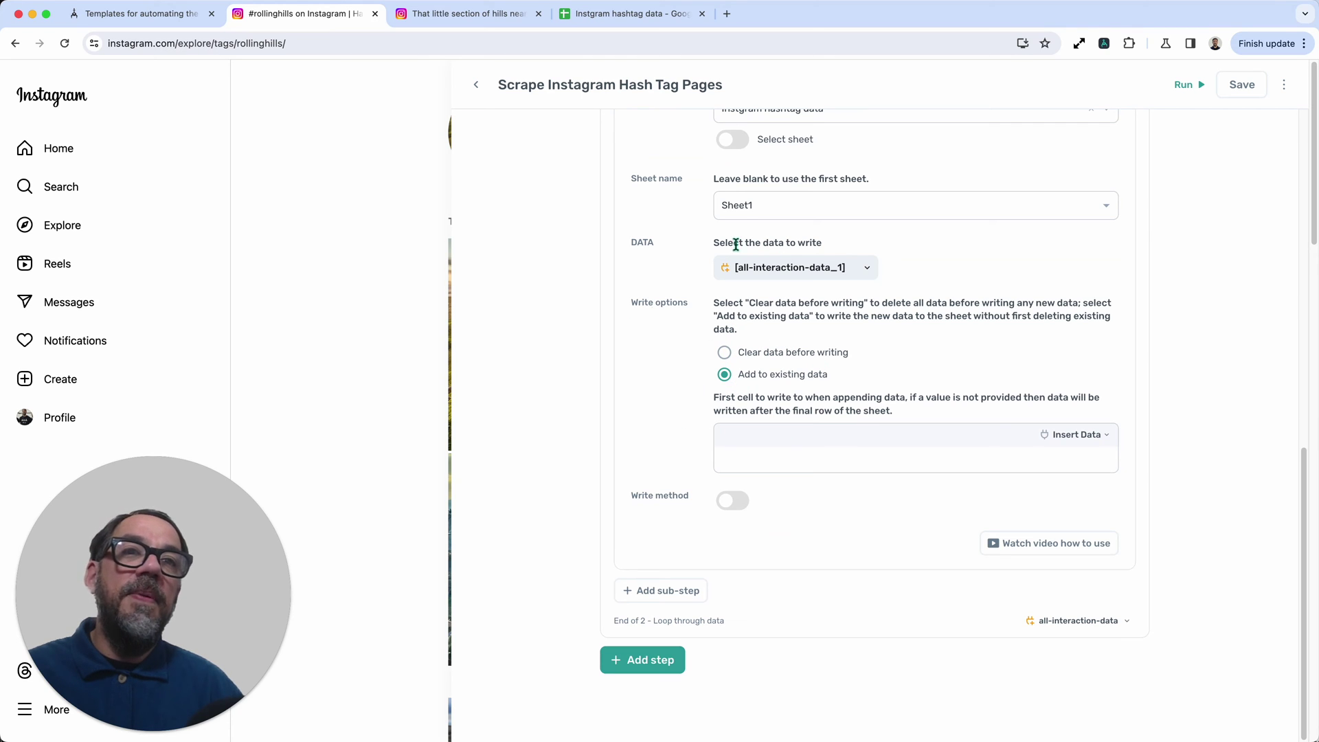
scroll(865, 387, up, 2)
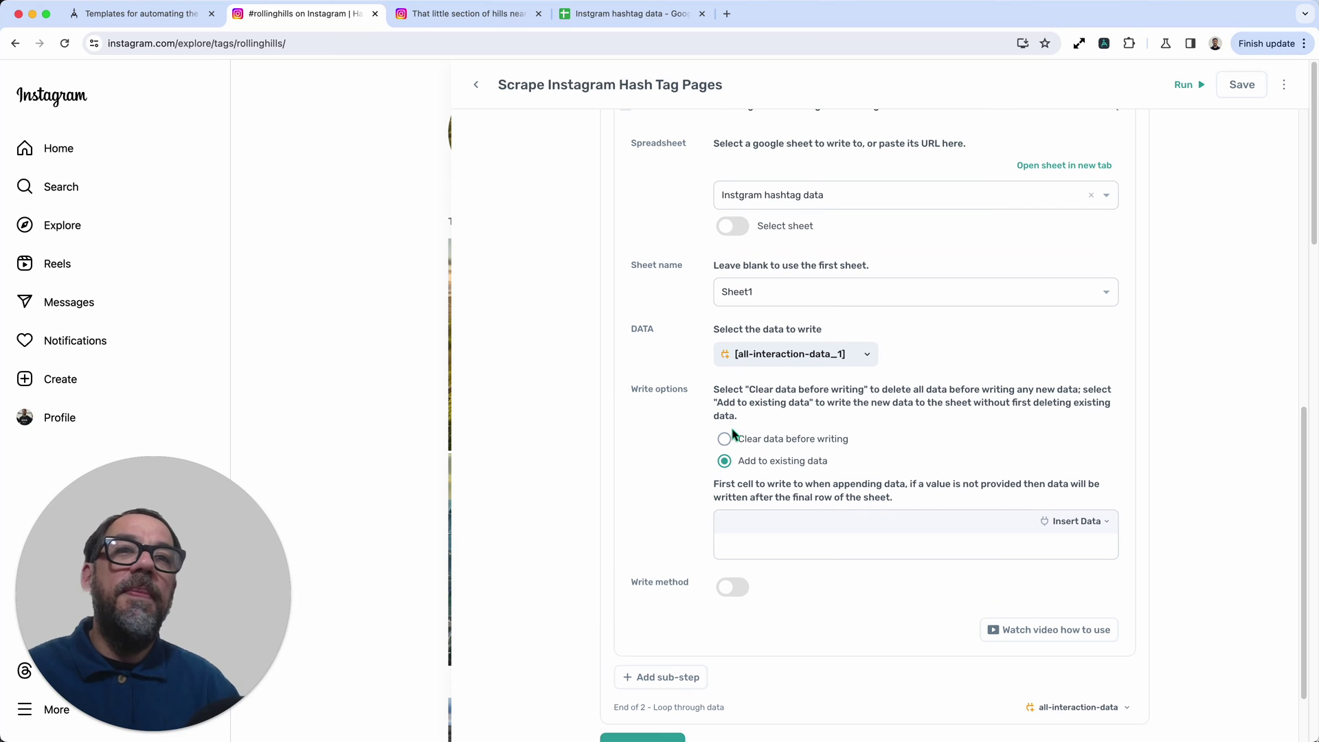
scroll(863, 582, down, 1)
scroll(862, 582, down, 2)
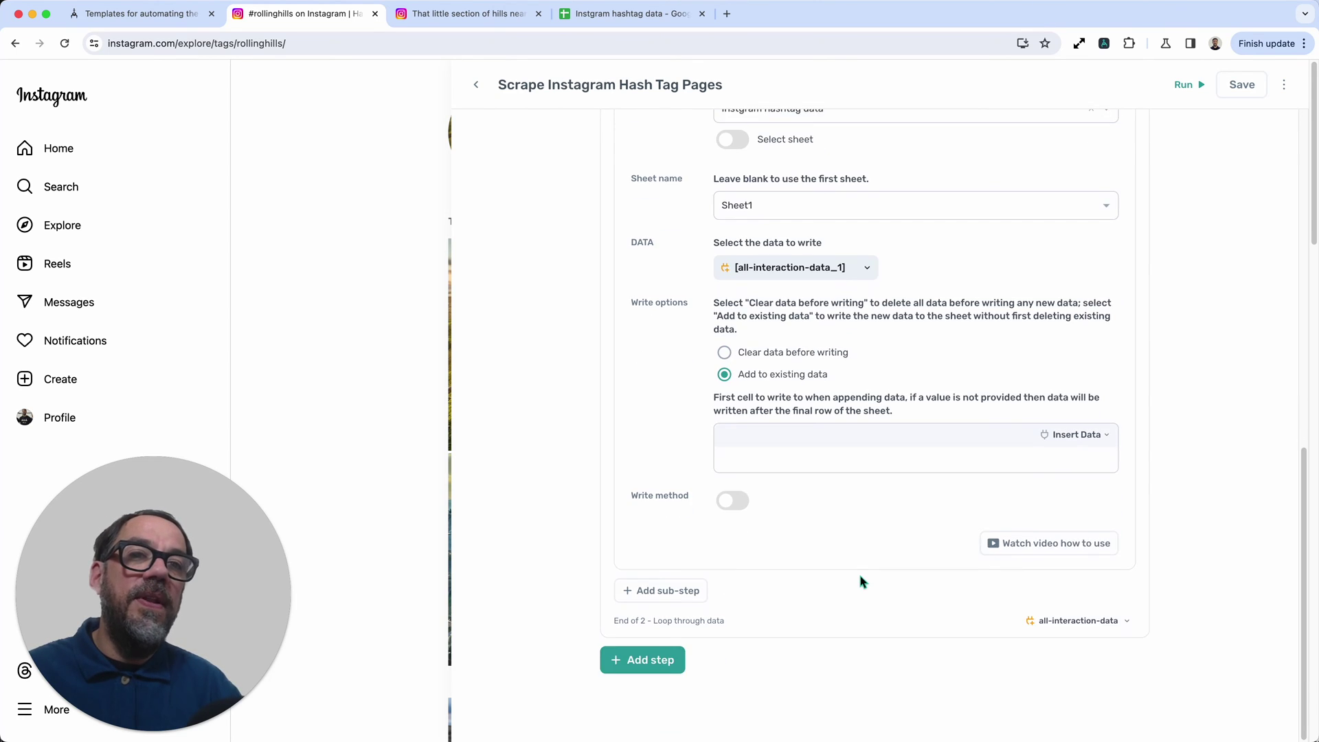
scroll(867, 564, up, 9)
click(936, 420)
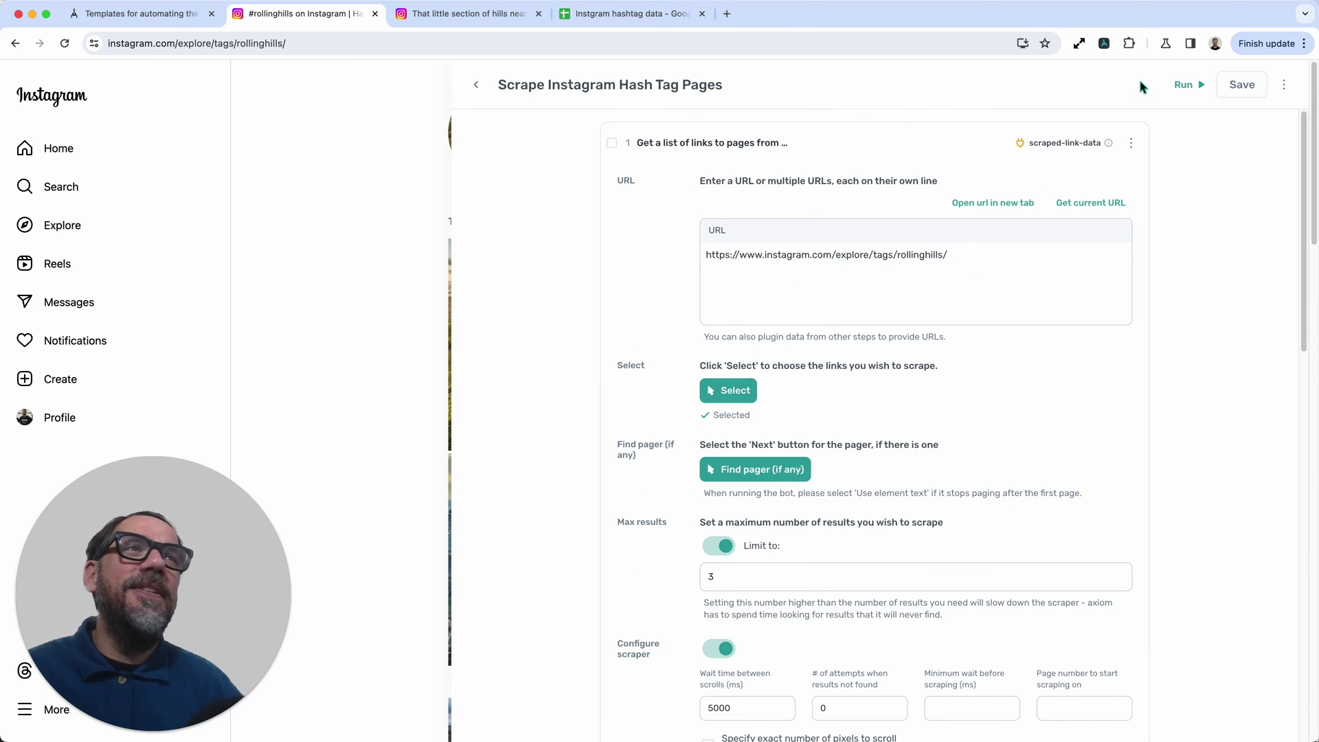
Run the bot with the desktop app and move the automated Chrome window into view
click(1183, 90)
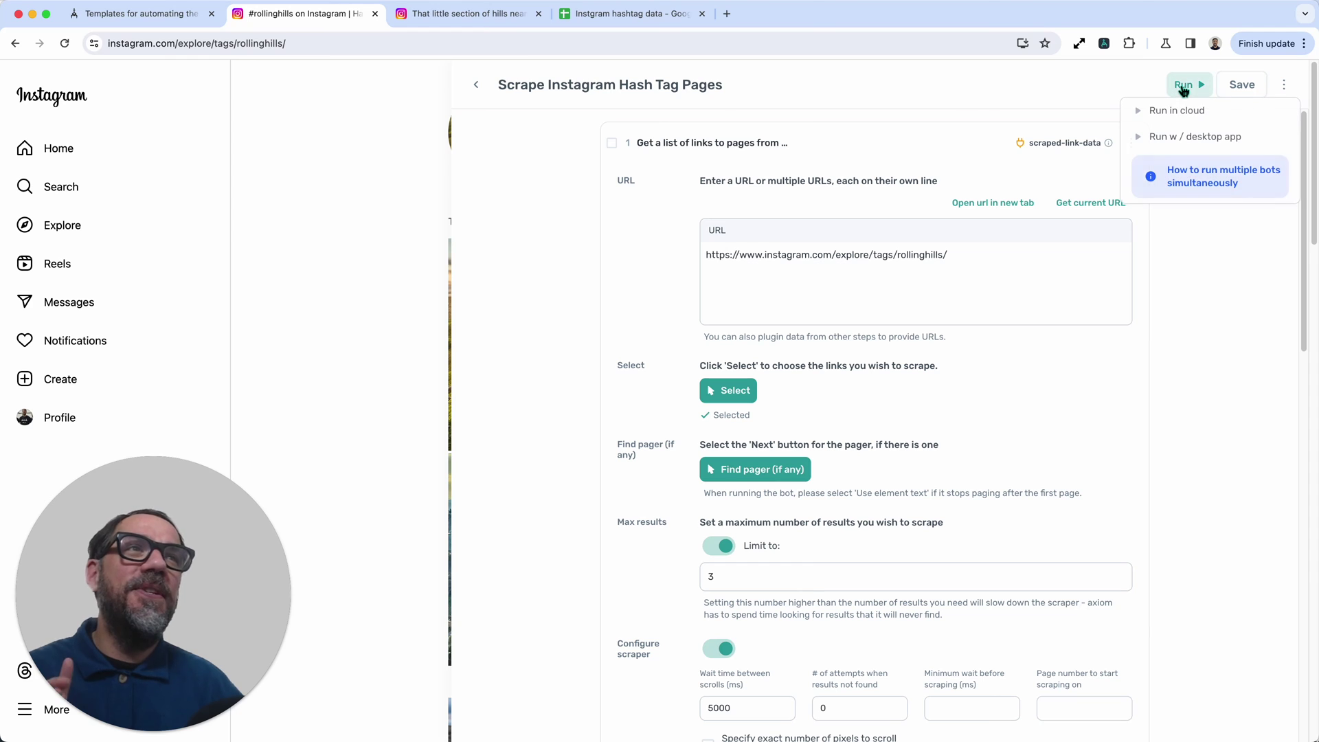
click(1175, 135)
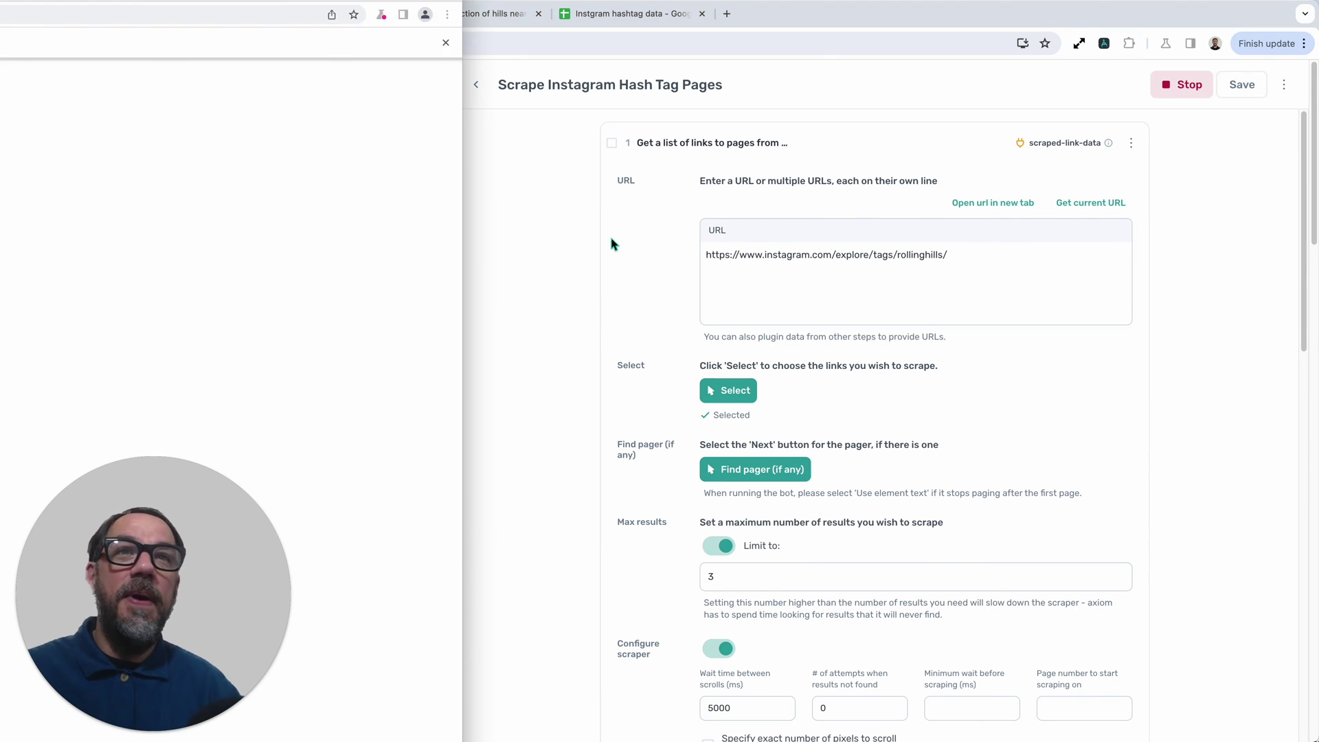
drag(281, 0, 676, 59)
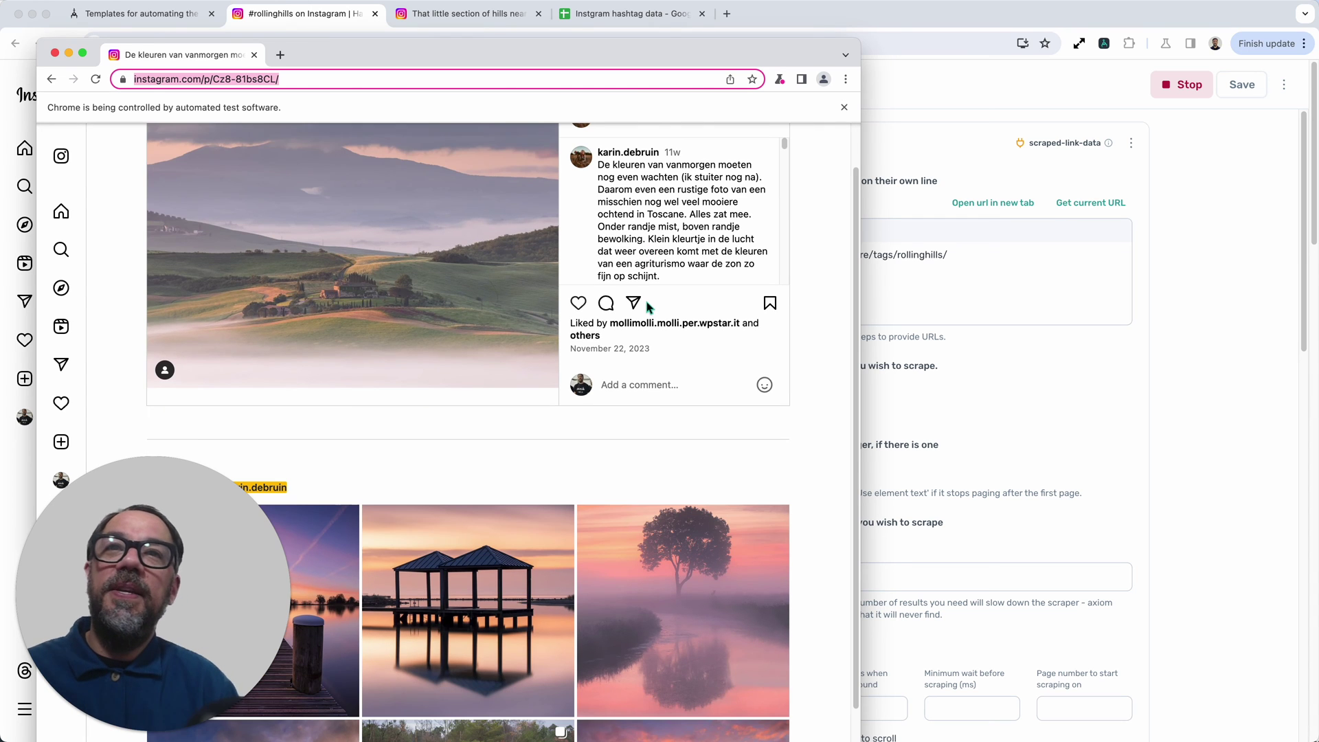
In the sheet, inspect the post URL in A1 and open, then close, B1's profile link
click(610, 22)
click(517, 311)
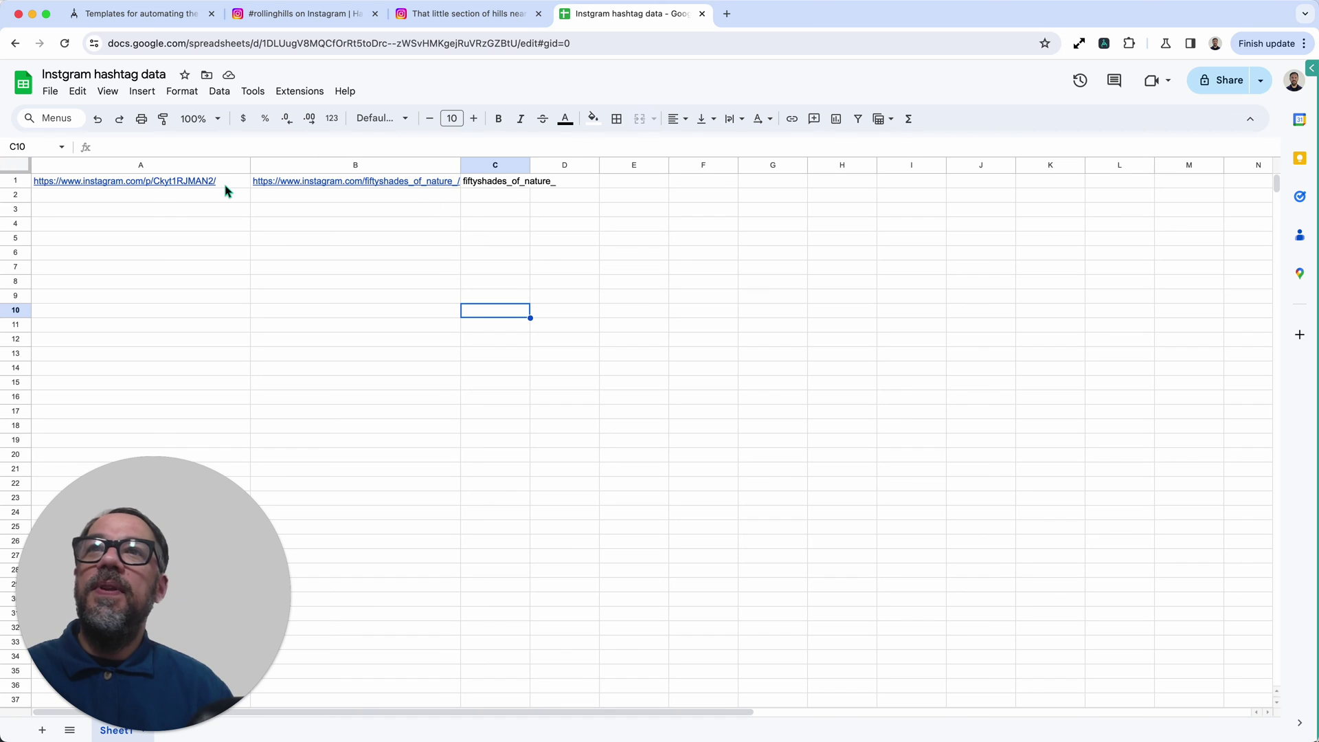
click(175, 179)
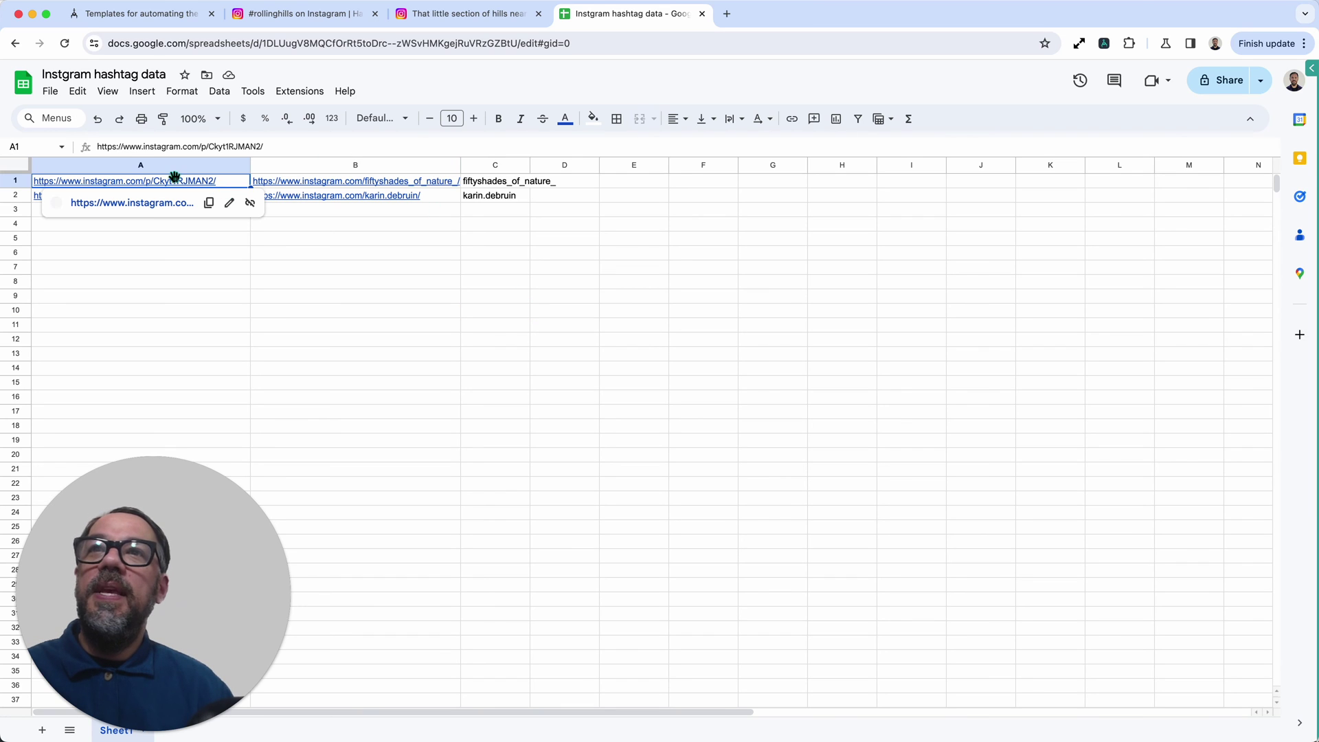
click(336, 183)
click(333, 199)
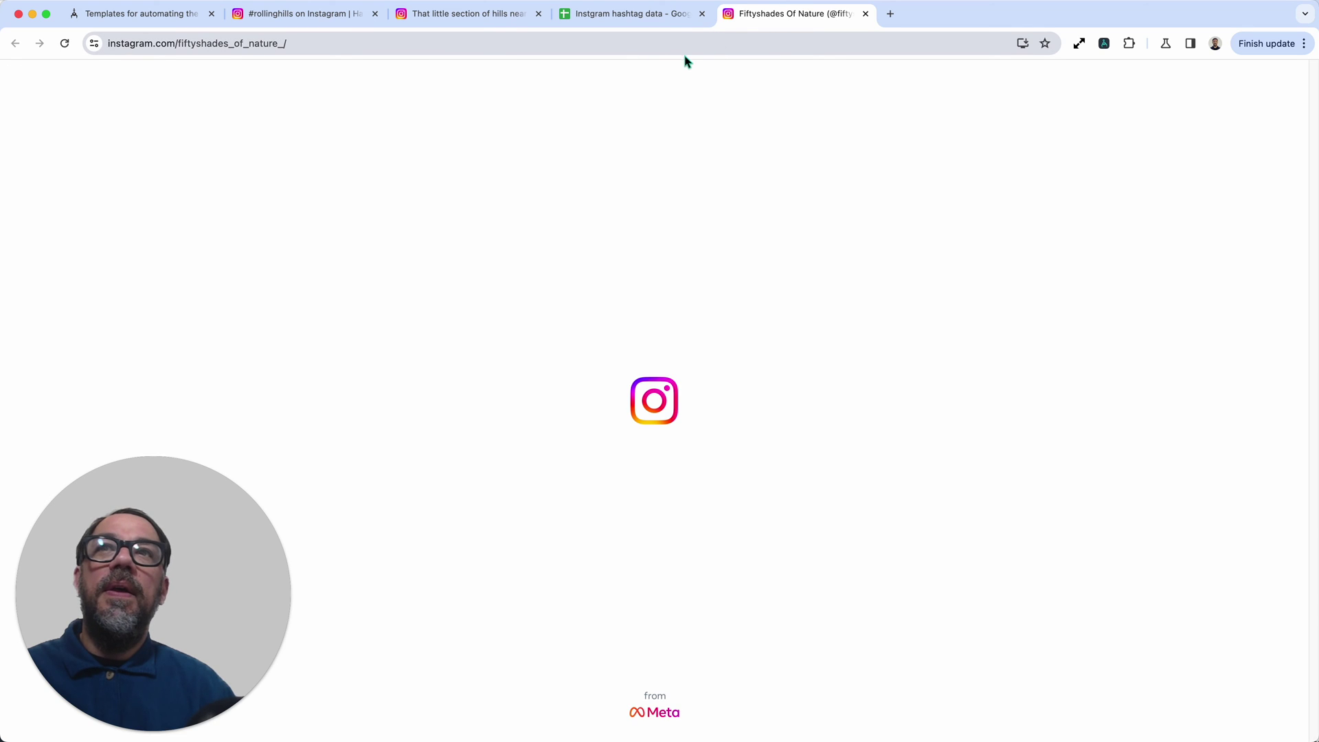
click(866, 14)
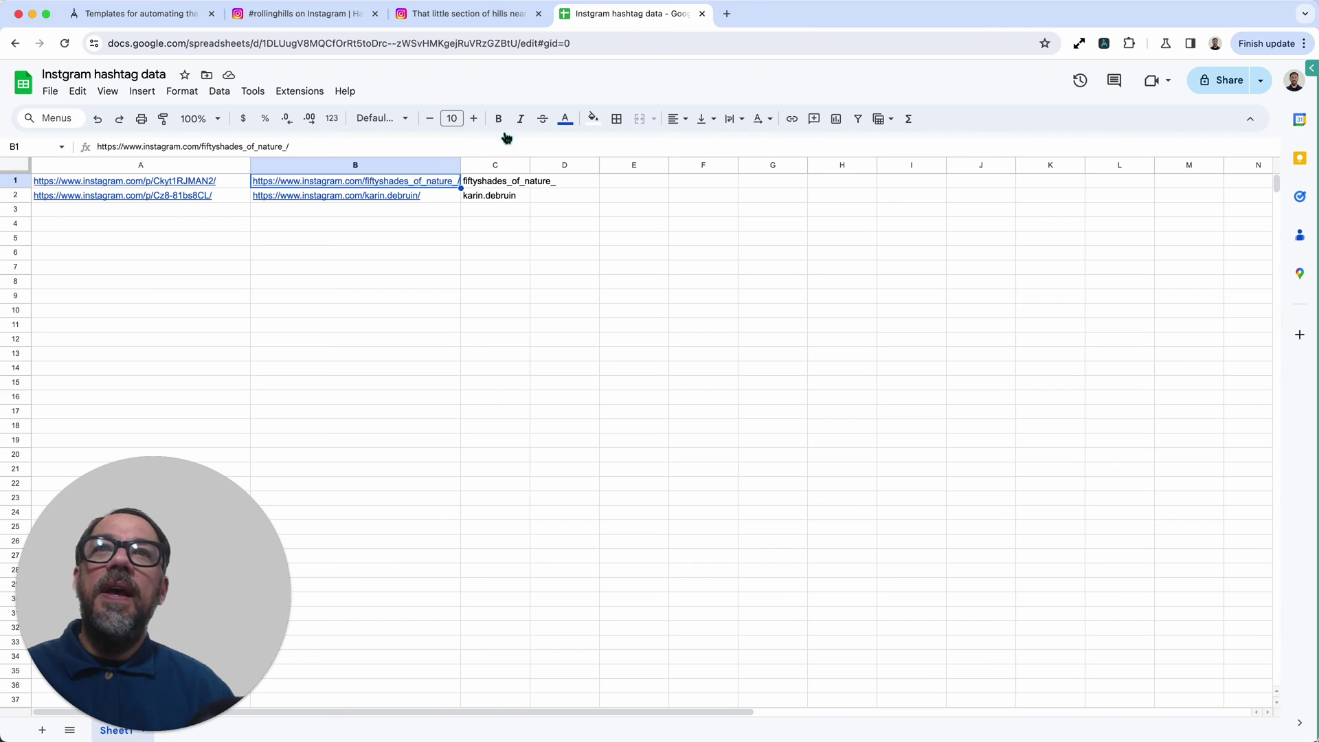
Check the handle in C1 and watch new scraped rows appear
click(484, 183)
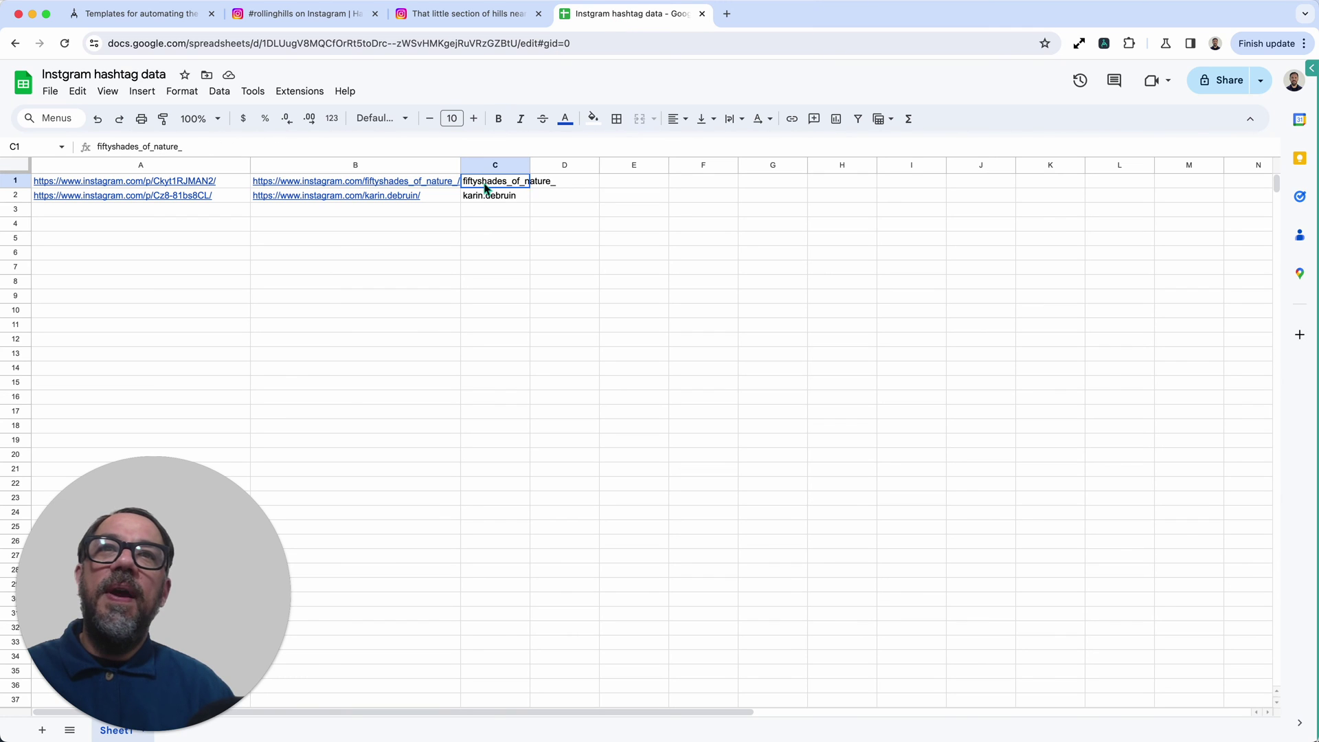
click(529, 253)
mouse_move(223, 206)
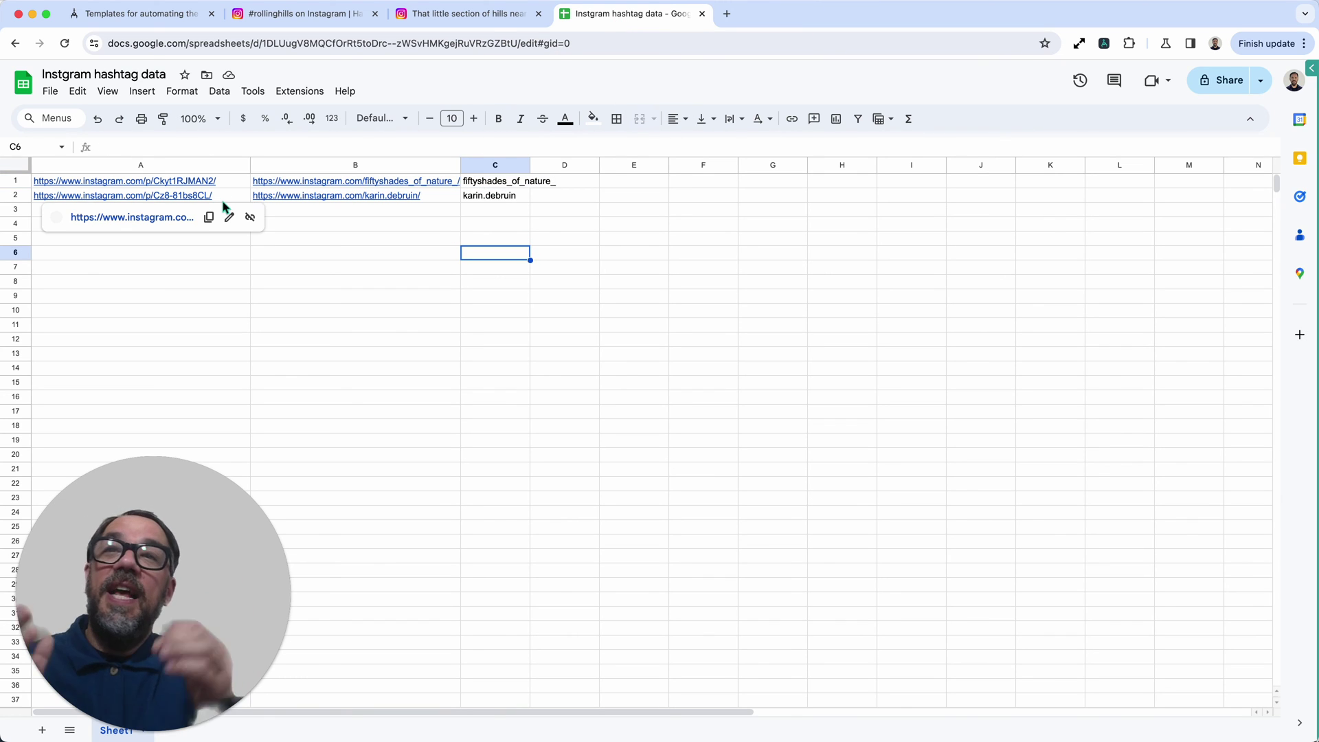
click(413, 246)
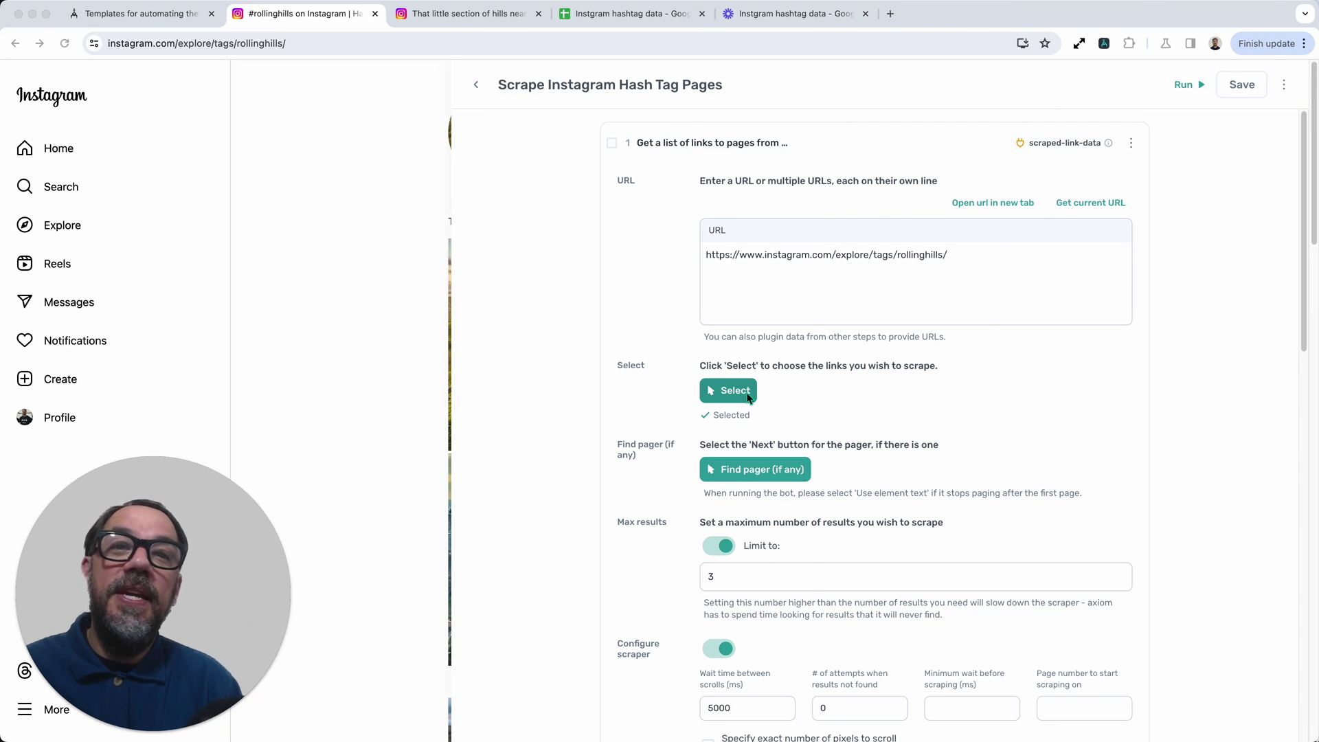
Collapse step 1 and search loop 2.2's sub-step picker for 'clic' and 'enter', adding nothing
click(864, 151)
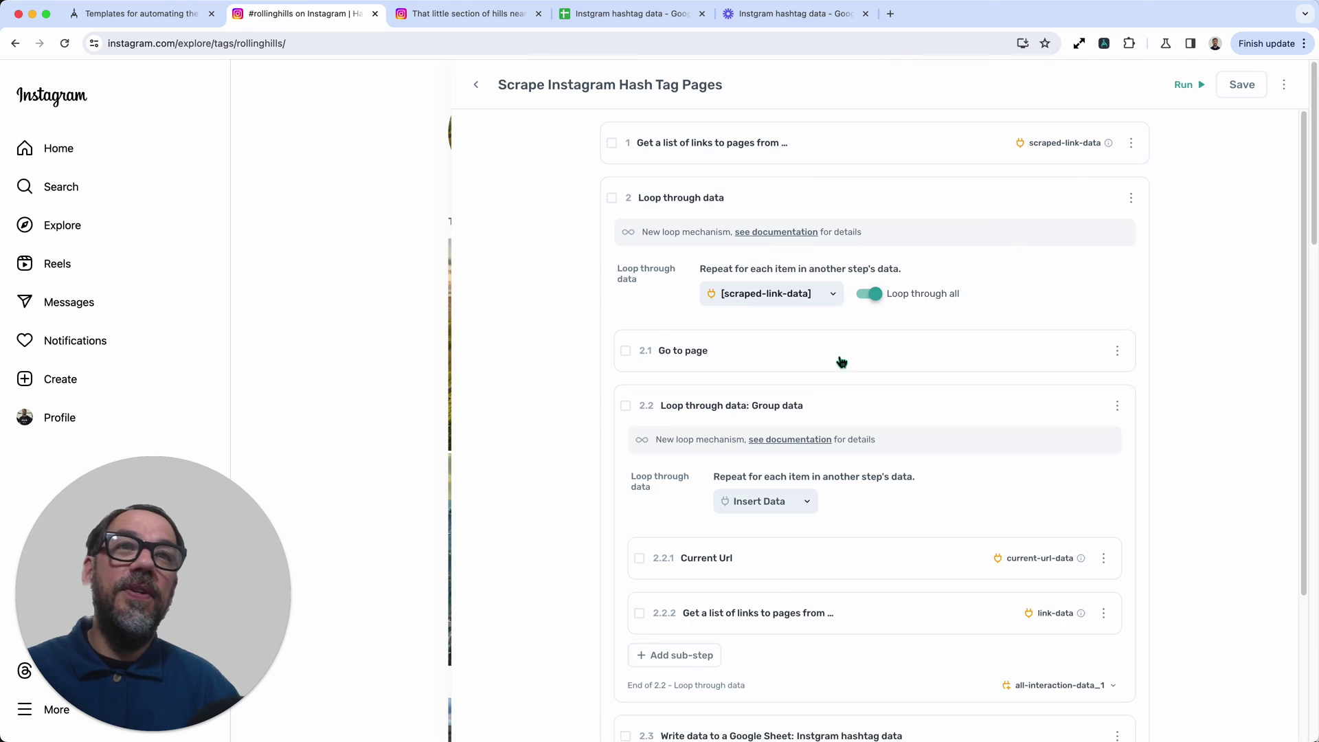
scroll(838, 371, down, 3)
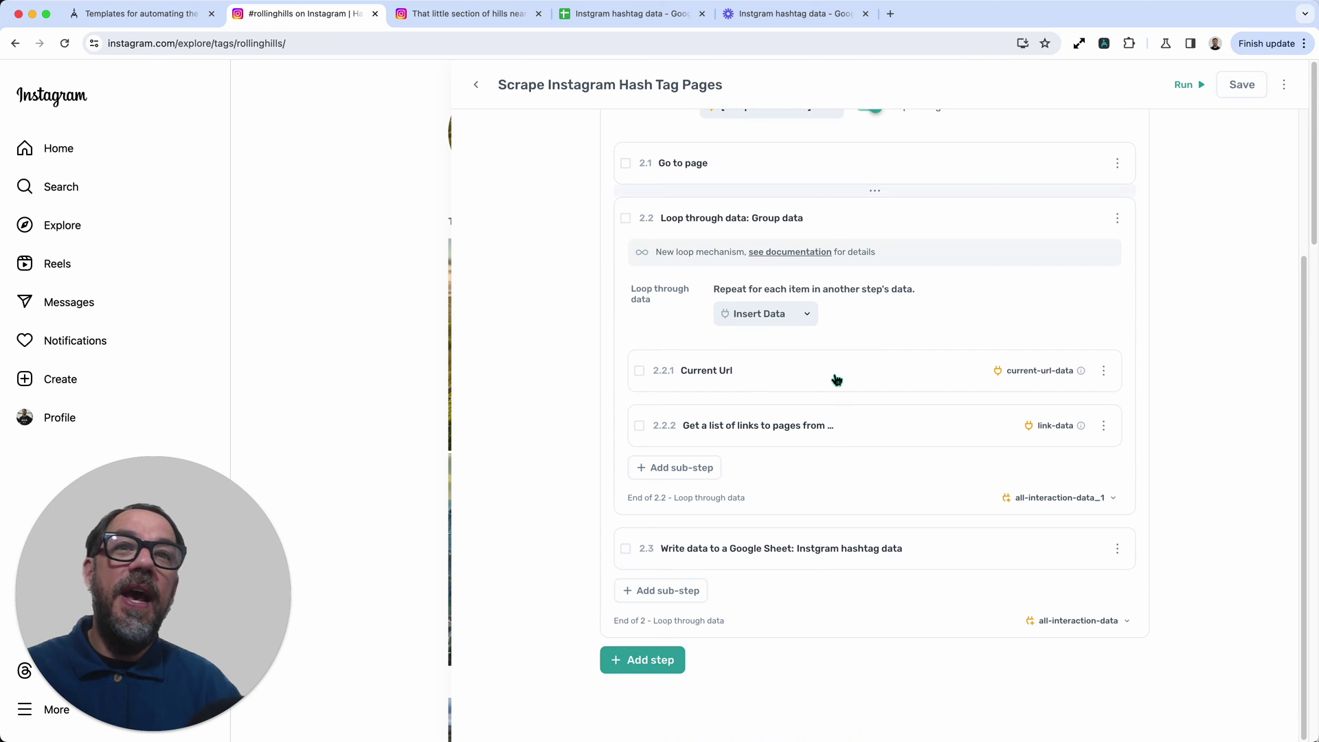
click(712, 473)
text(clic)
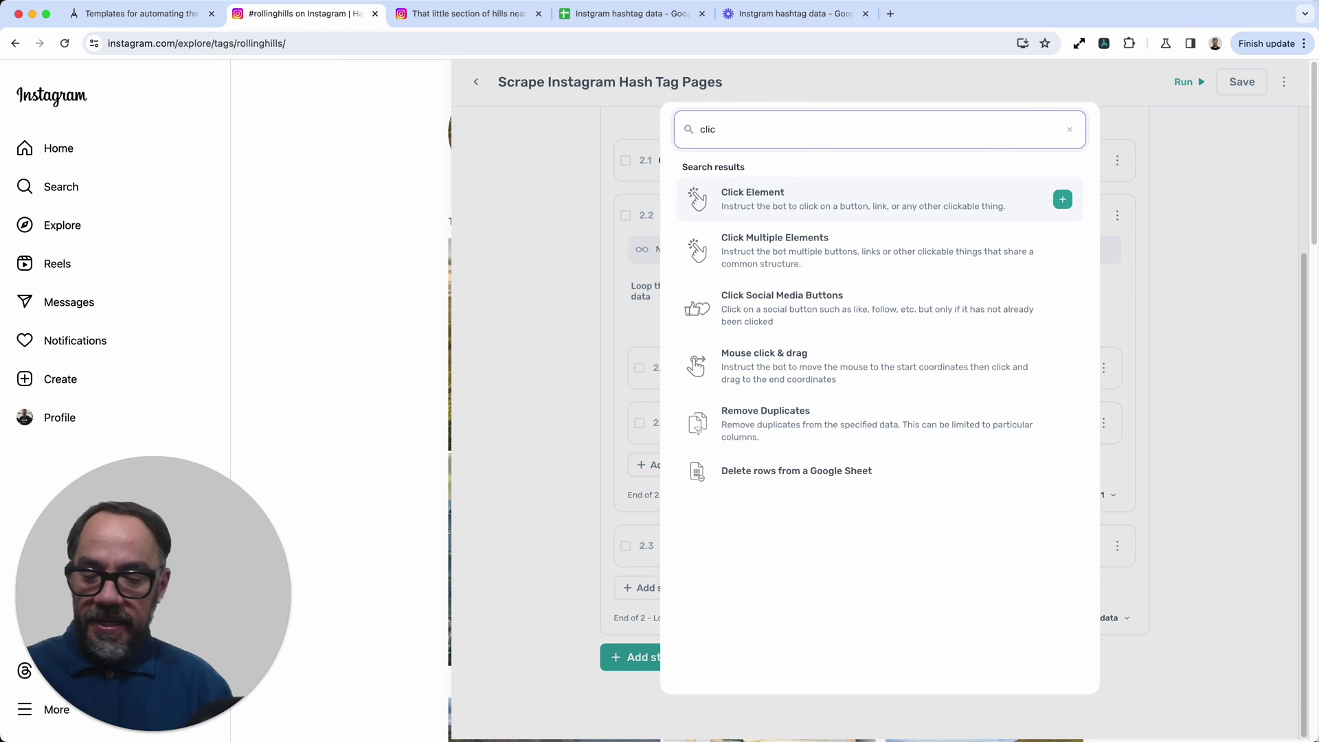
key(super+a)
text(enter)
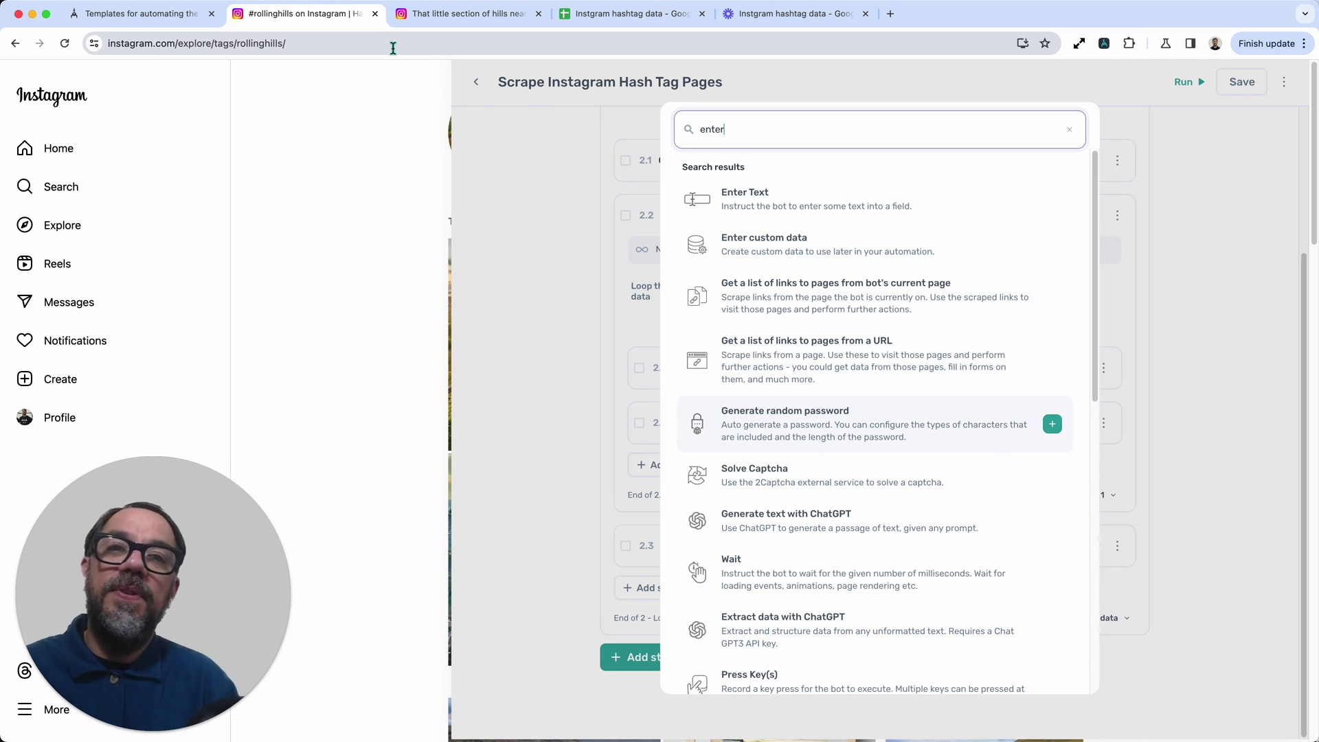
click(520, 235)
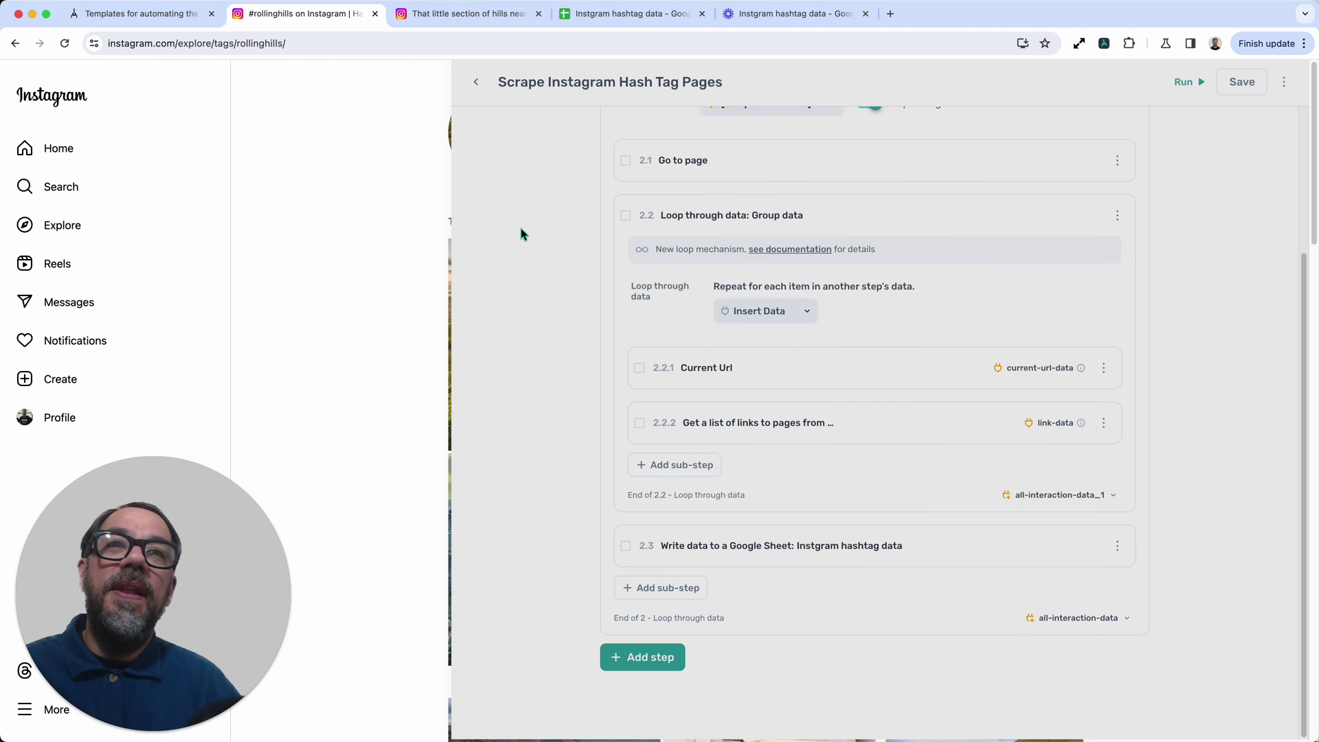